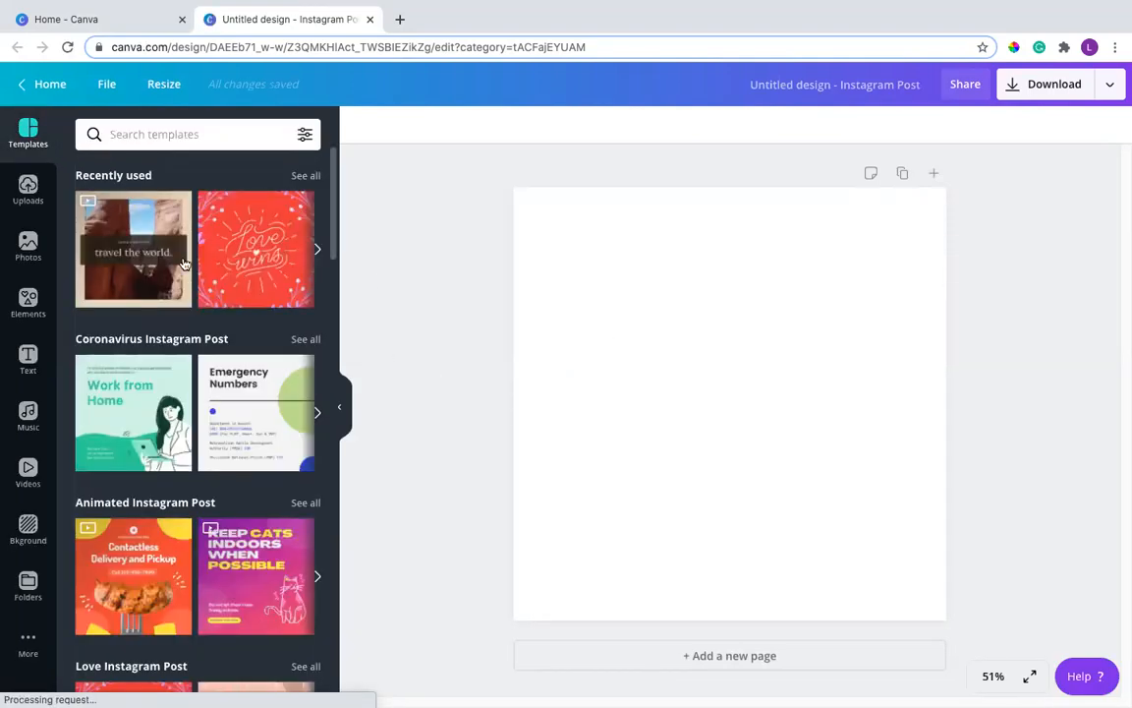
Step: Open the photo library and filter it to show only free photos
{"action": "left_click", "coordinate": [21, 241]}
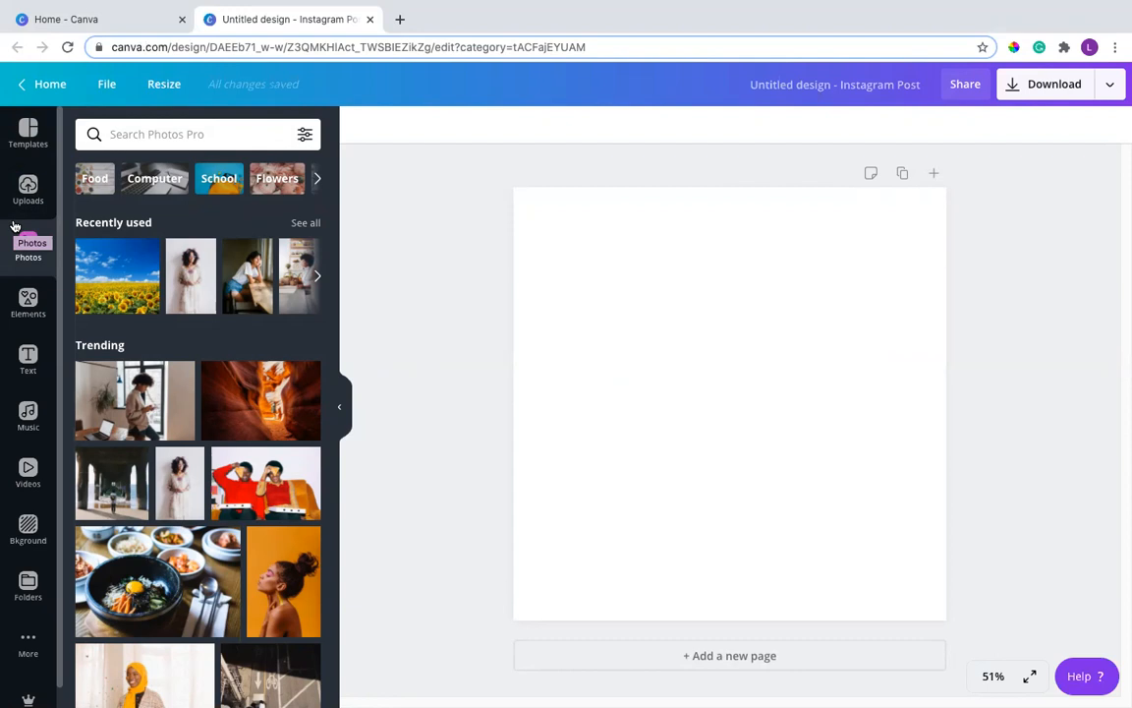
{"action": "left_click", "coordinate": [17, 230]}
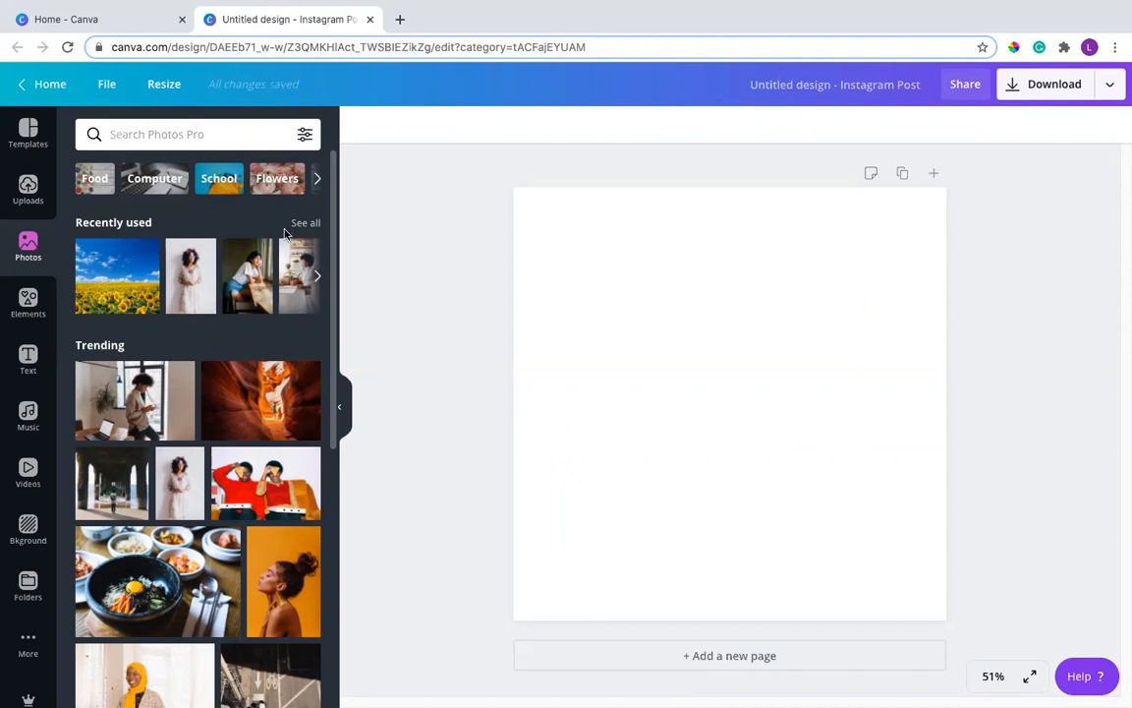
{"action": "left_click", "coordinate": [306, 136]}
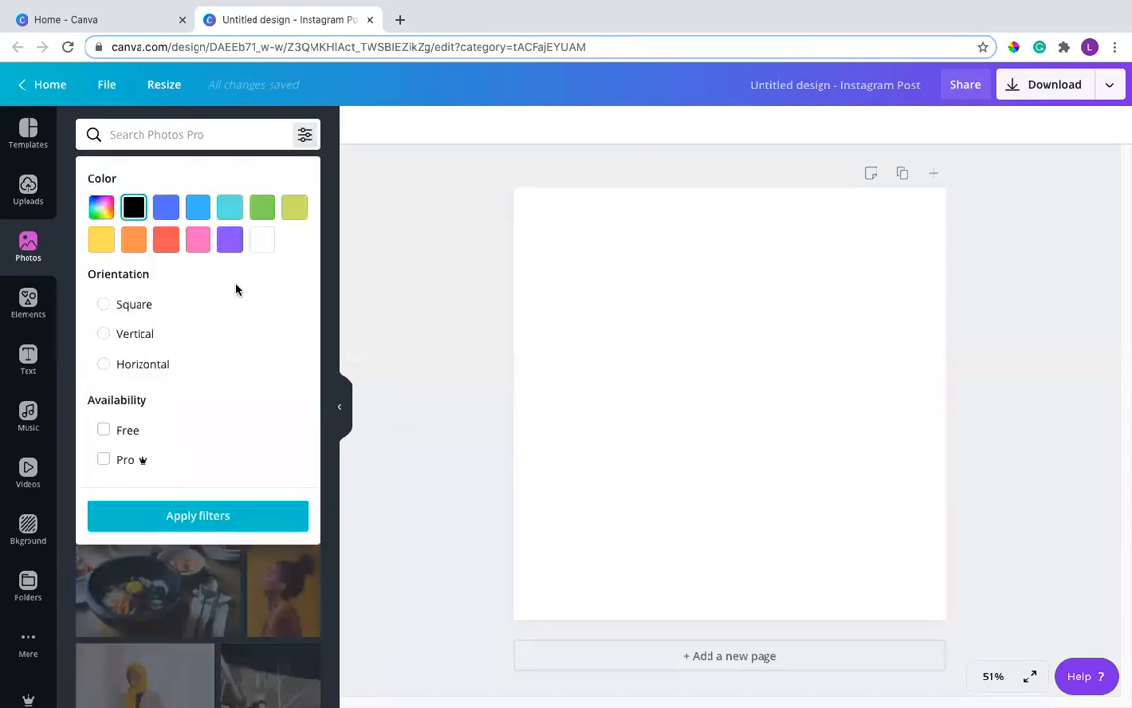
{"action": "left_click", "coordinate": [104, 431]}
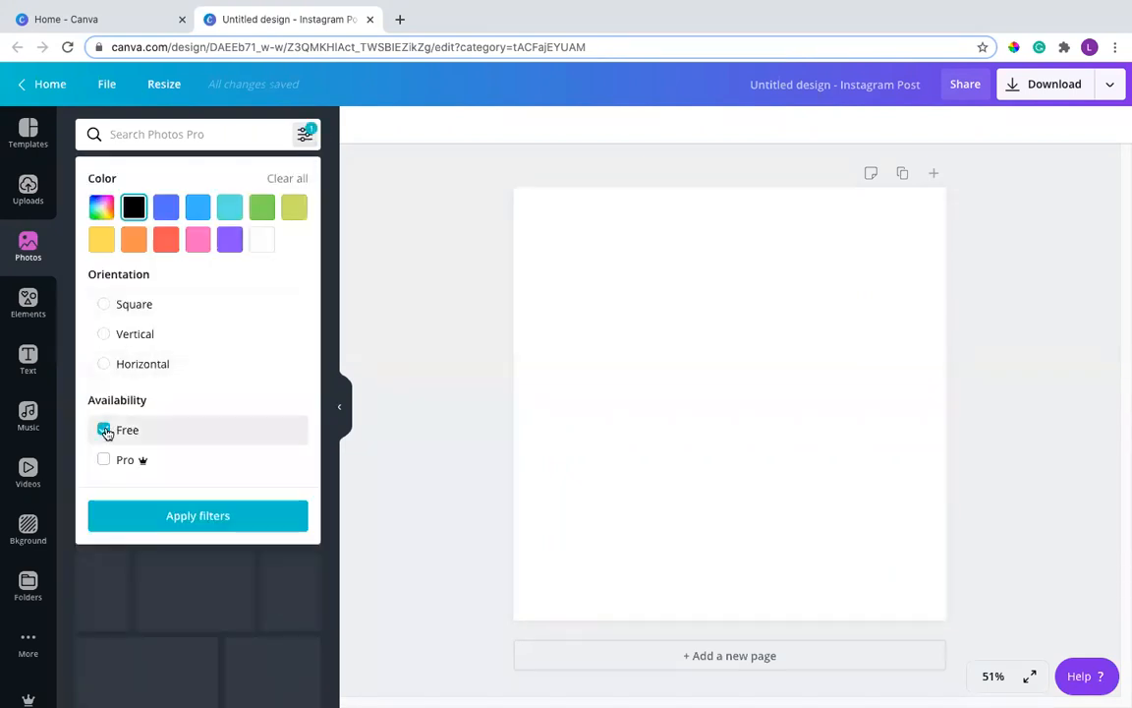
{"action": "left_click", "coordinate": [159, 523]}
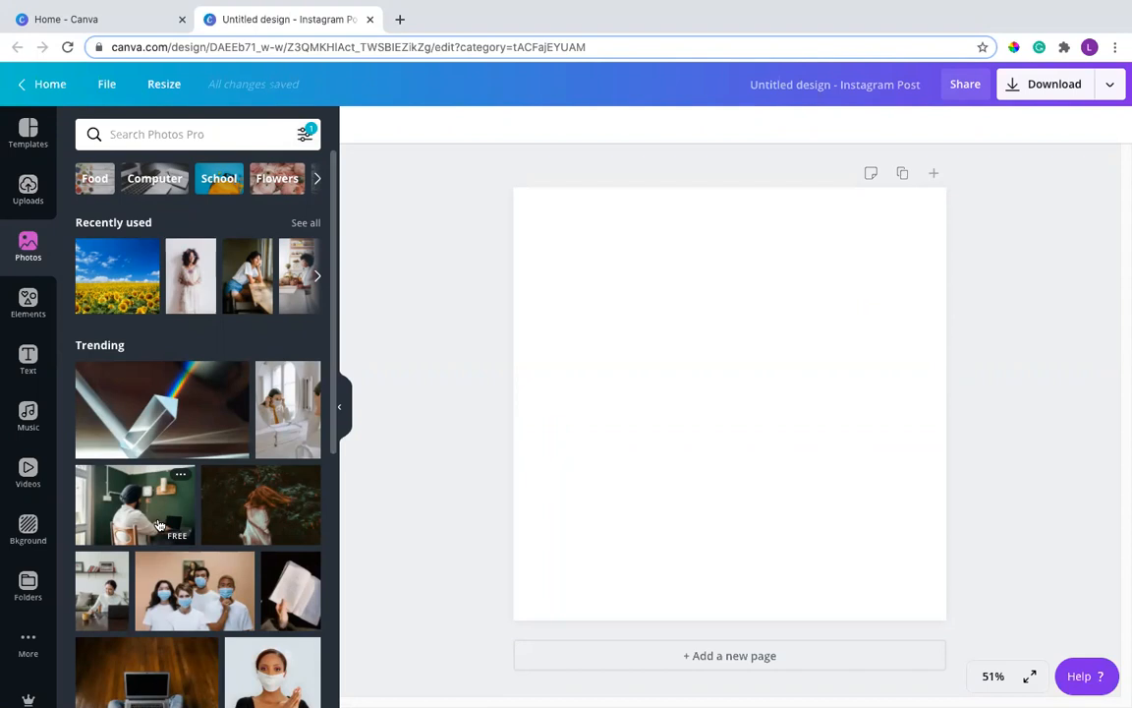
Step: Find the trending photo of a man in an orange shirt lifting a little girl by the water and add it to the page
{"action": "scroll", "coordinate": [142, 550], "scroll_direction": "down", "scroll_amount": 2}
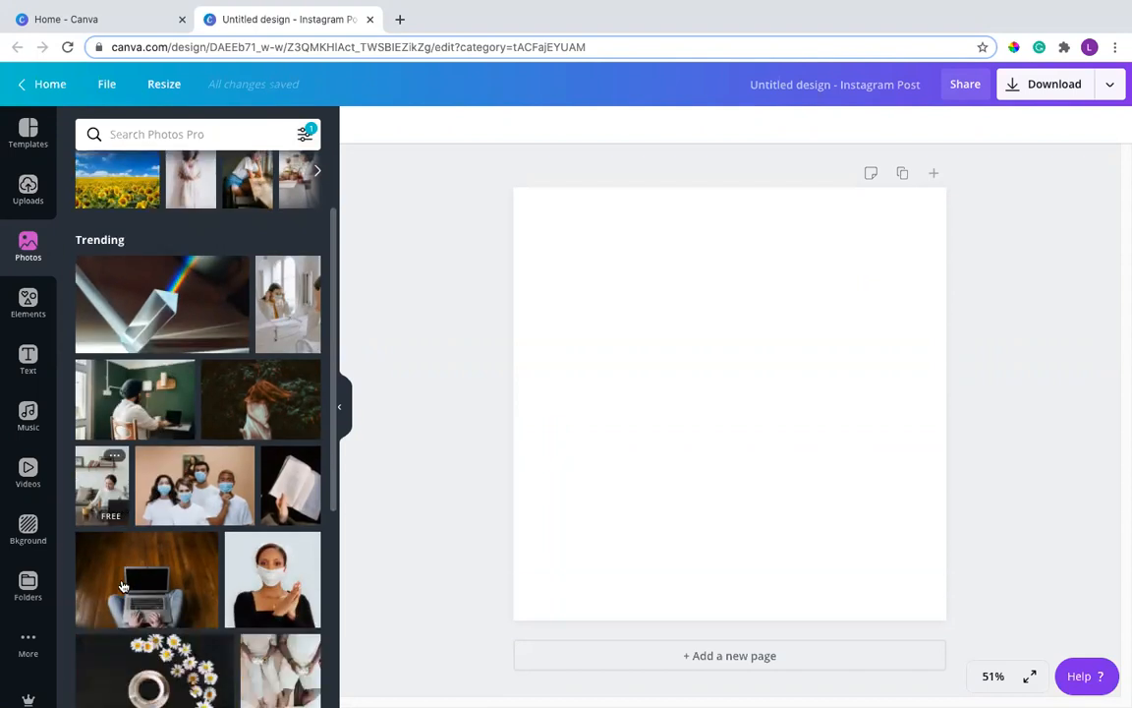
{"action": "scroll", "coordinate": [123, 587], "scroll_direction": "up", "scroll_amount": 2}
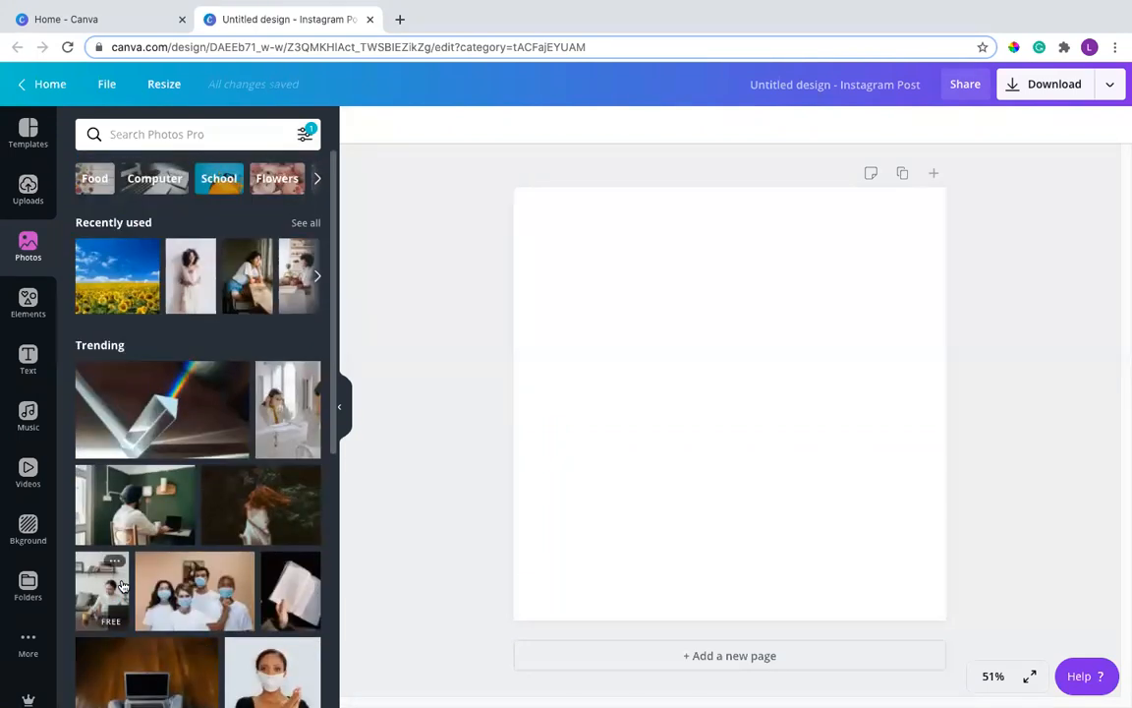
{"action": "scroll", "coordinate": [122, 586], "scroll_direction": "down", "scroll_amount": 11}
{"action": "scroll", "coordinate": [122, 587], "scroll_direction": "down", "scroll_amount": 8}
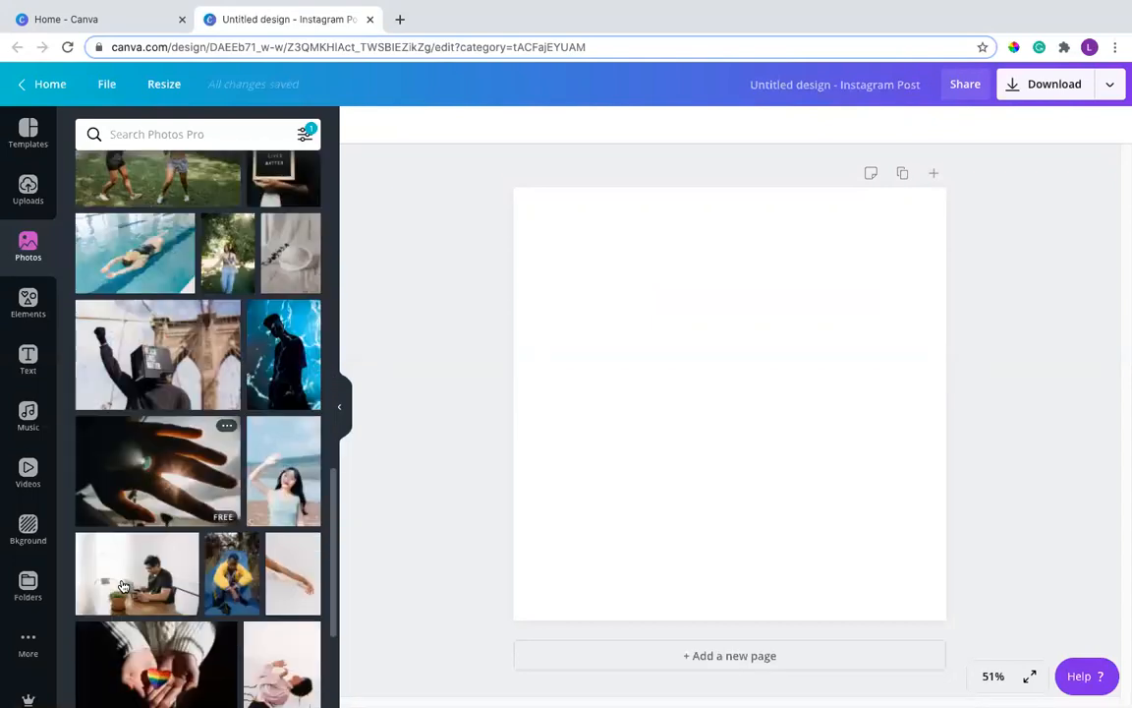
{"action": "scroll", "coordinate": [123, 587], "scroll_direction": "down", "scroll_amount": 4}
{"action": "scroll", "coordinate": [123, 587], "scroll_direction": "down", "scroll_amount": 4}
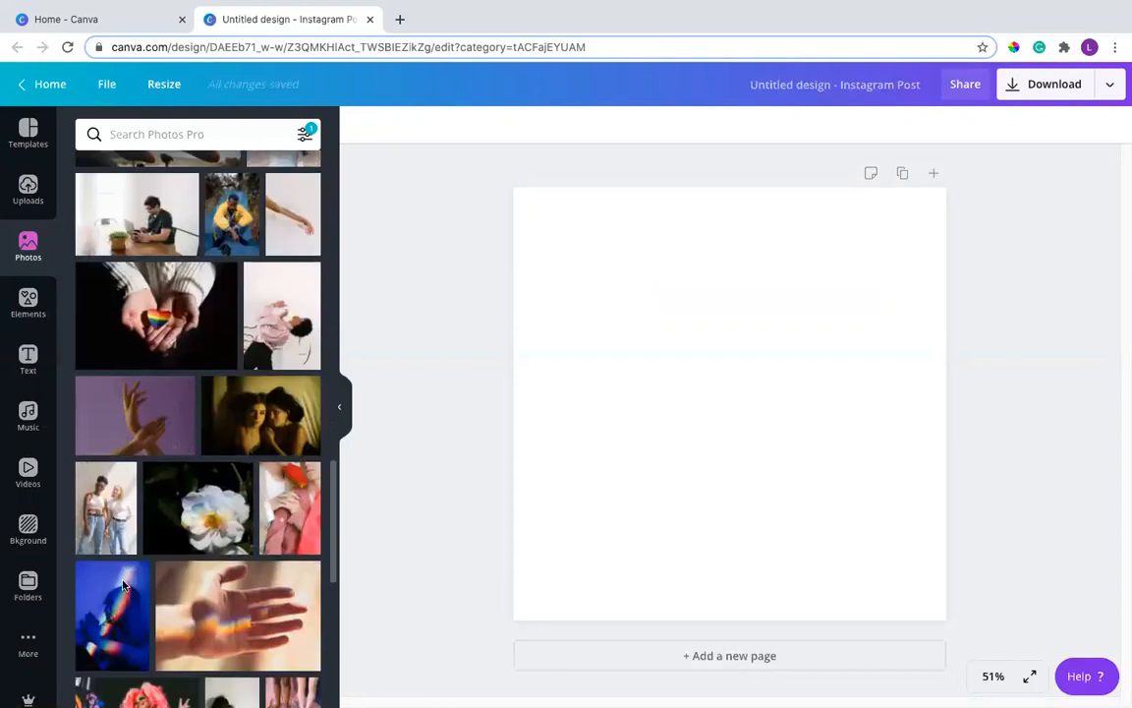
{"action": "scroll", "coordinate": [123, 586], "scroll_direction": "down", "scroll_amount": 4}
{"action": "scroll", "coordinate": [123, 585], "scroll_direction": "down", "scroll_amount": 4}
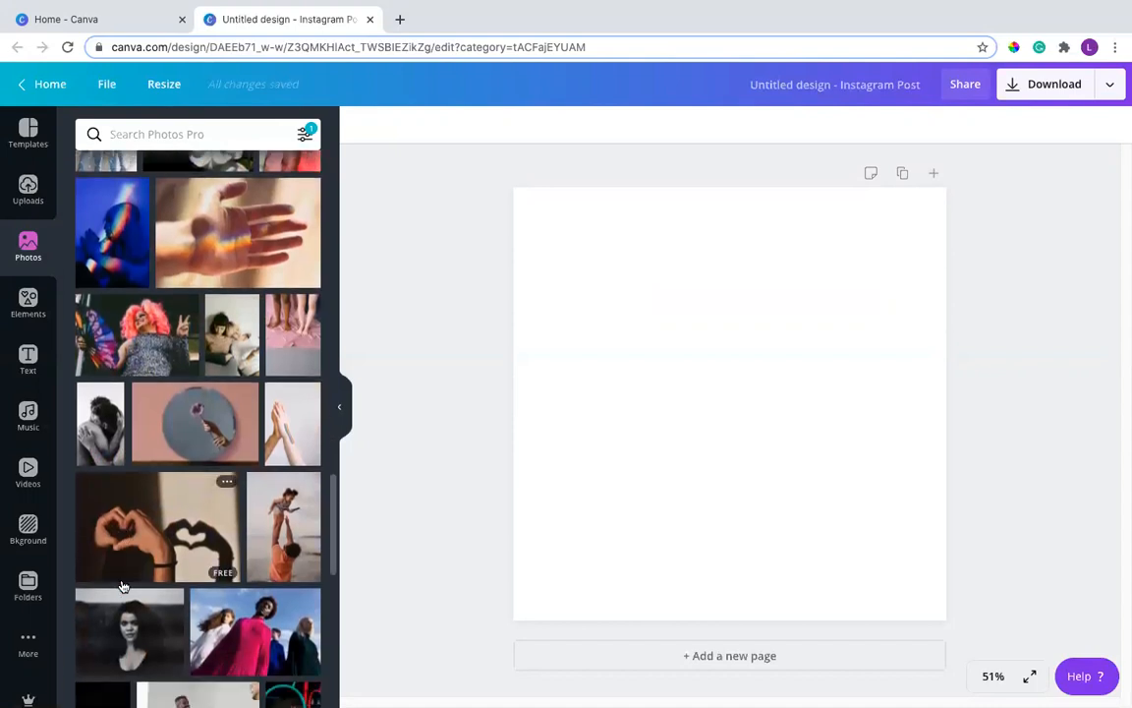
{"action": "scroll", "coordinate": [122, 587], "scroll_direction": "down", "scroll_amount": 1}
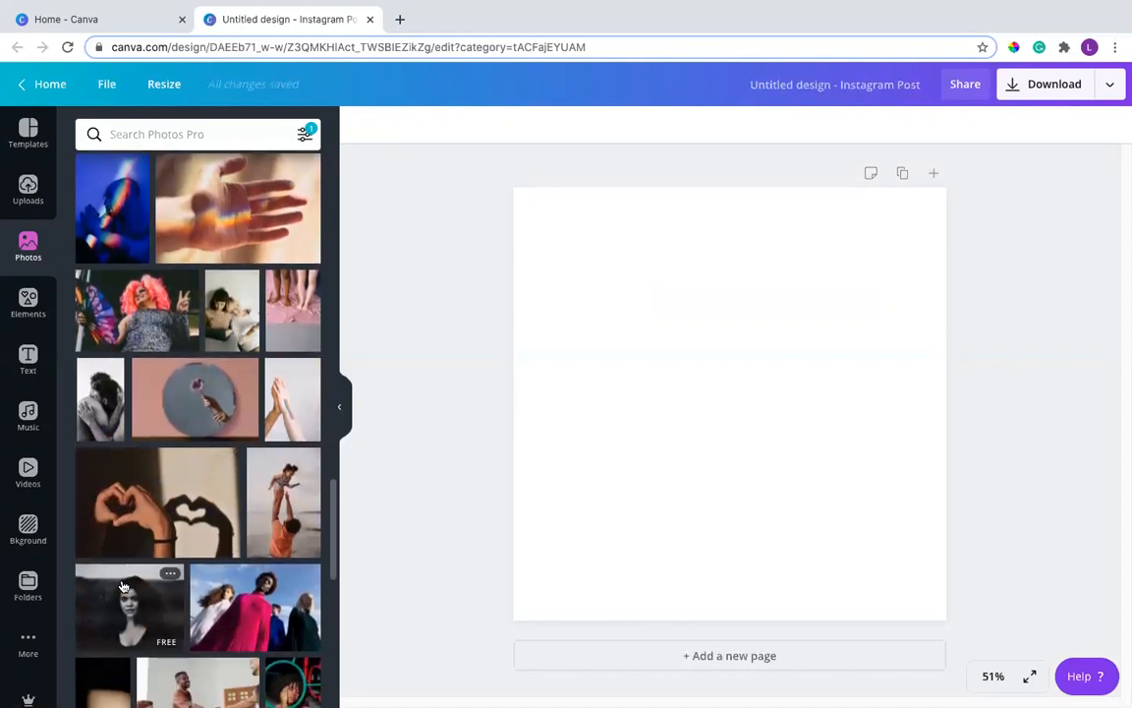
{"action": "scroll", "coordinate": [122, 587], "scroll_direction": "down", "scroll_amount": 1}
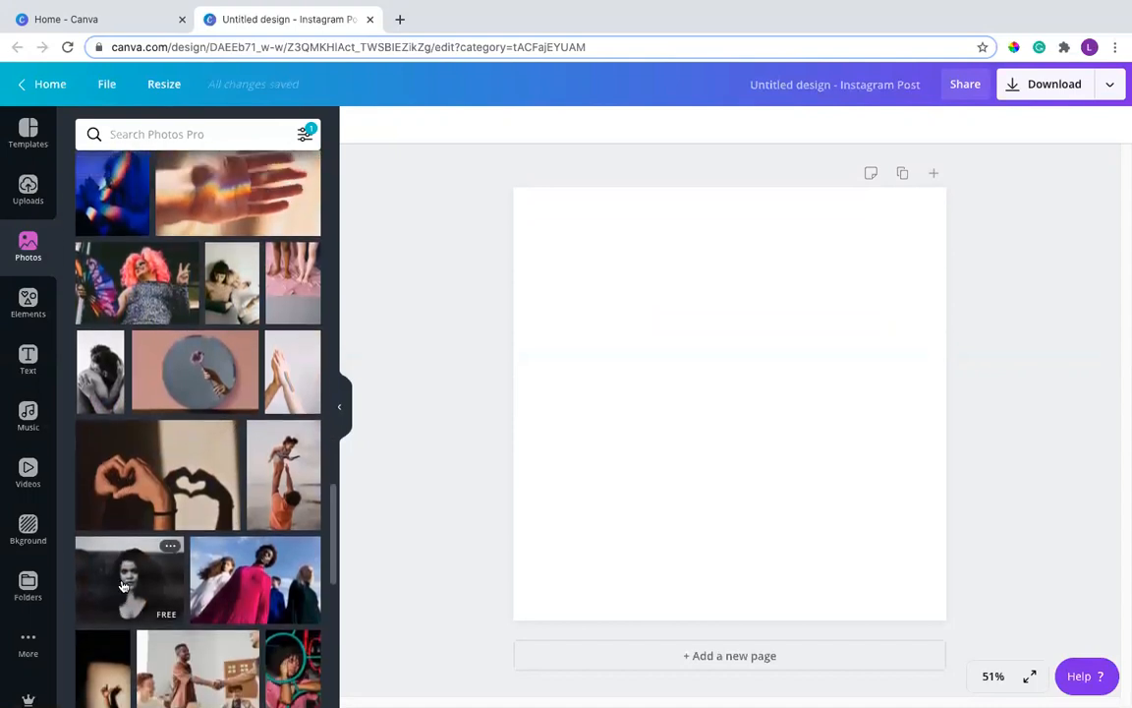
{"action": "left_click", "coordinate": [306, 479]}
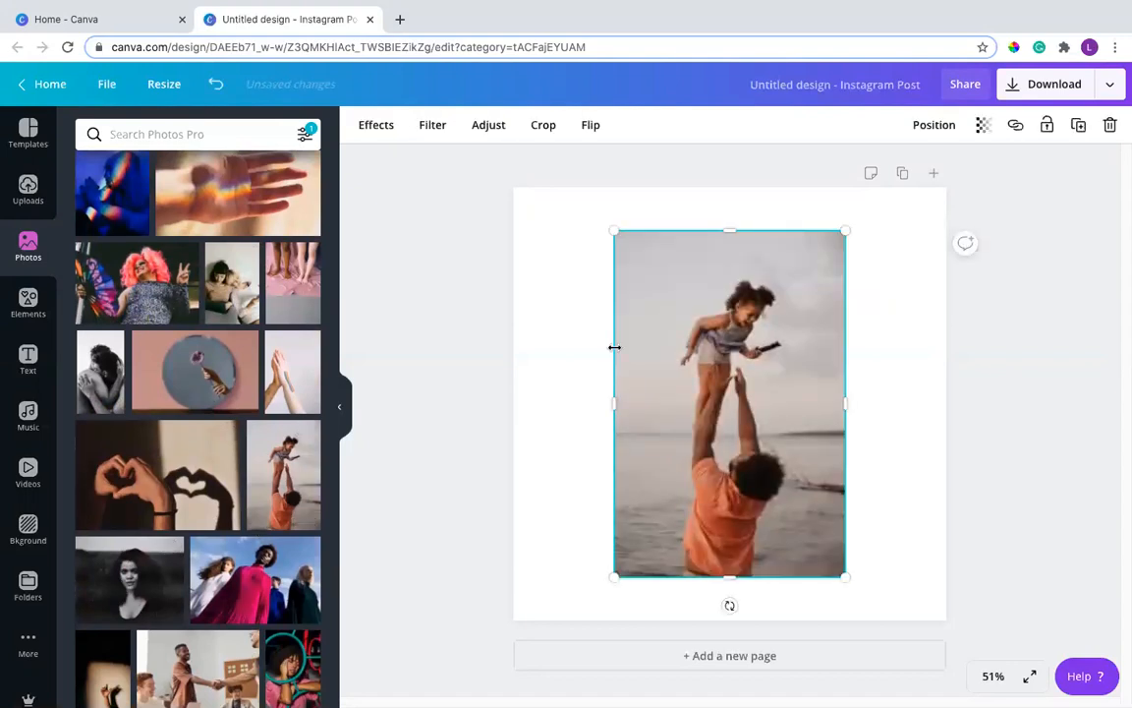
Step: Enlarge the photo proportionally so it spans the full height of the page, centred between the side margins
{"action": "left_click_drag", "start_coordinate": [580, 218], "coordinate": [561, 210]}
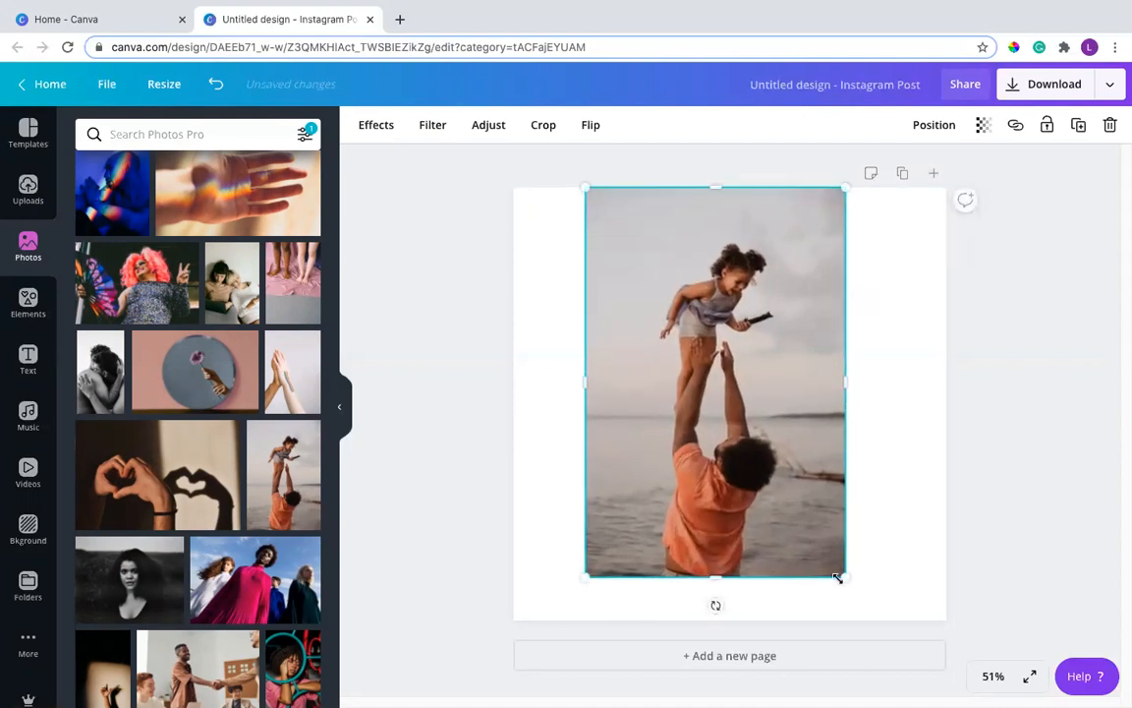
{"action": "left_click_drag", "start_coordinate": [846, 575], "coordinate": [861, 618]}
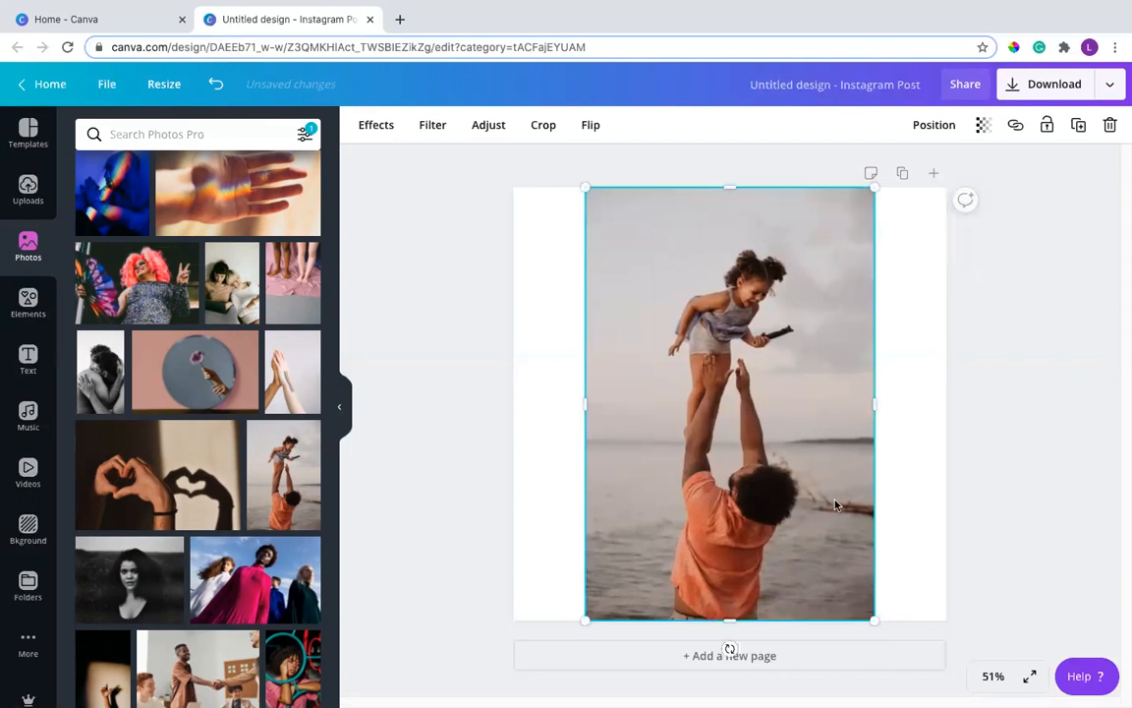
{"action": "left_click", "coordinate": [531, 454]}
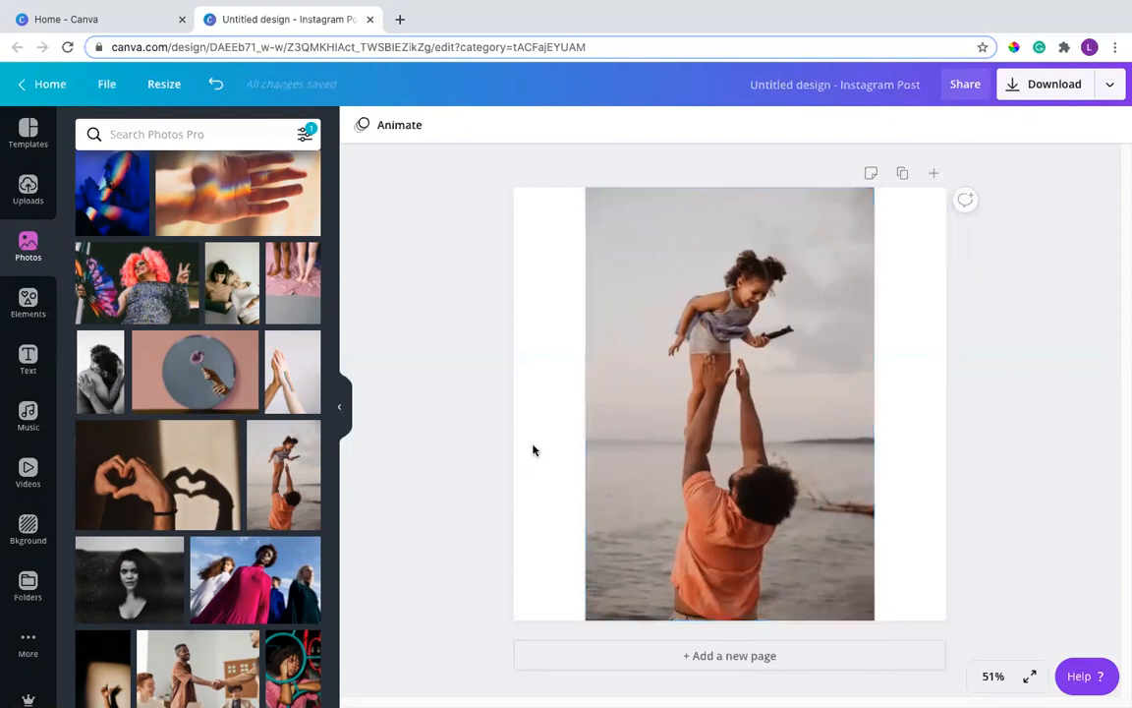
Step: Remove the background of the photo of the man and girl with the Background Remover effect
{"action": "left_click", "coordinate": [617, 373]}
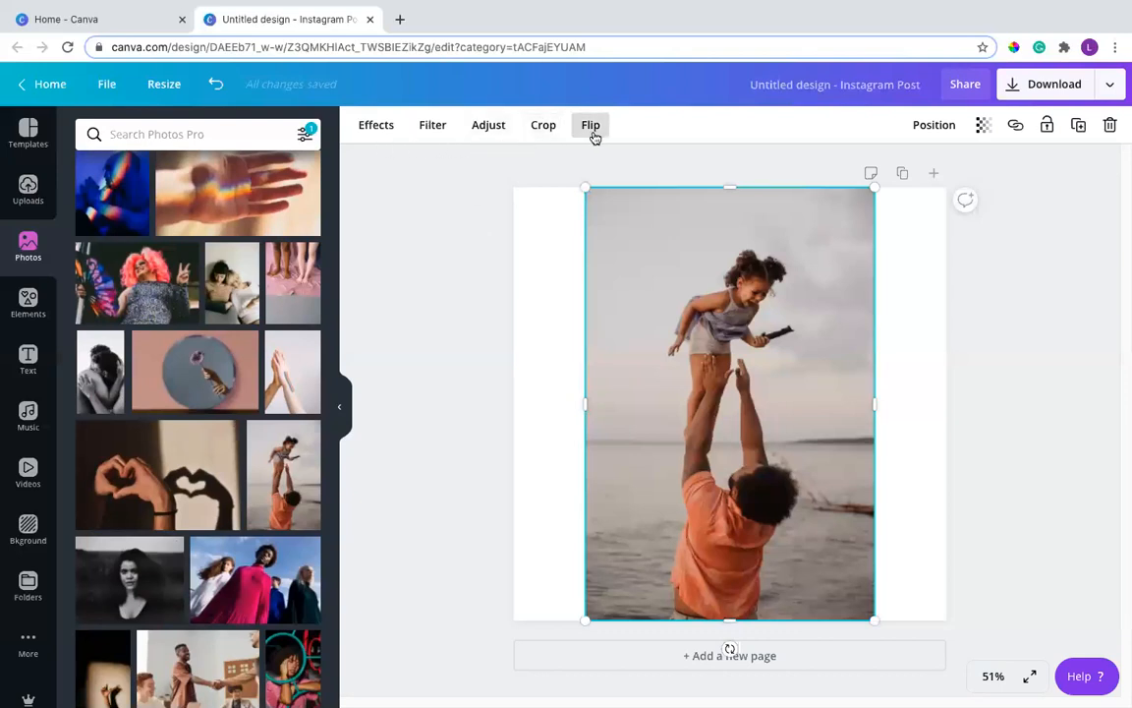
{"action": "left_click", "coordinate": [377, 128]}
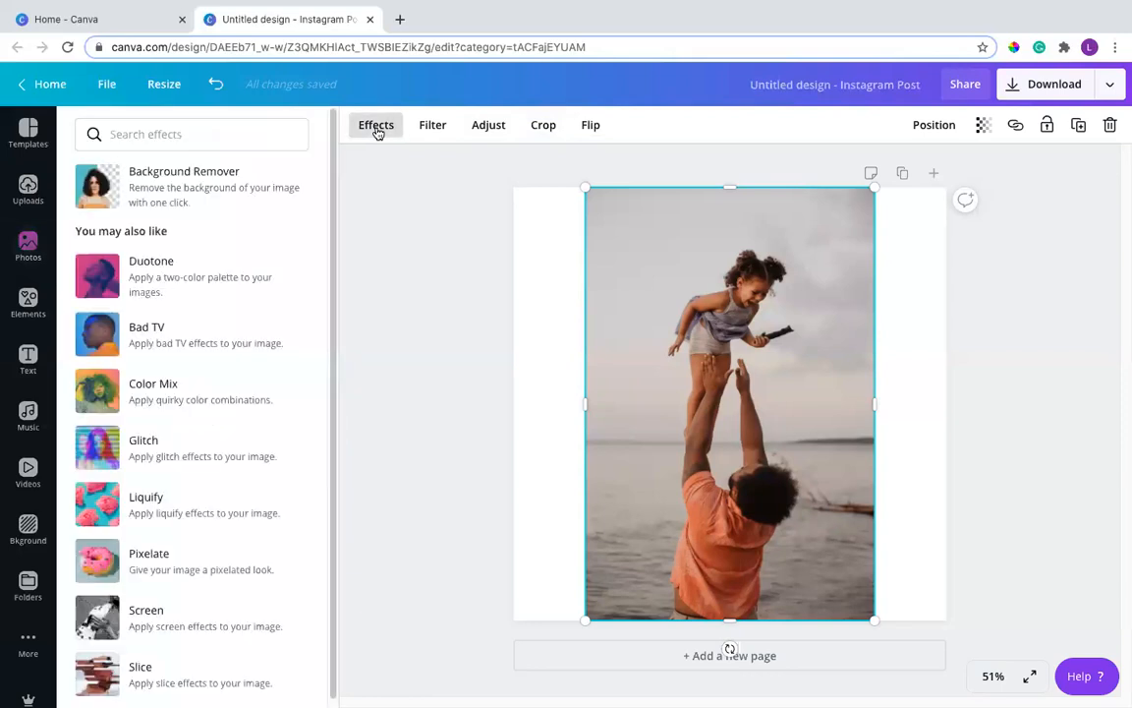
{"action": "left_click", "coordinate": [176, 189]}
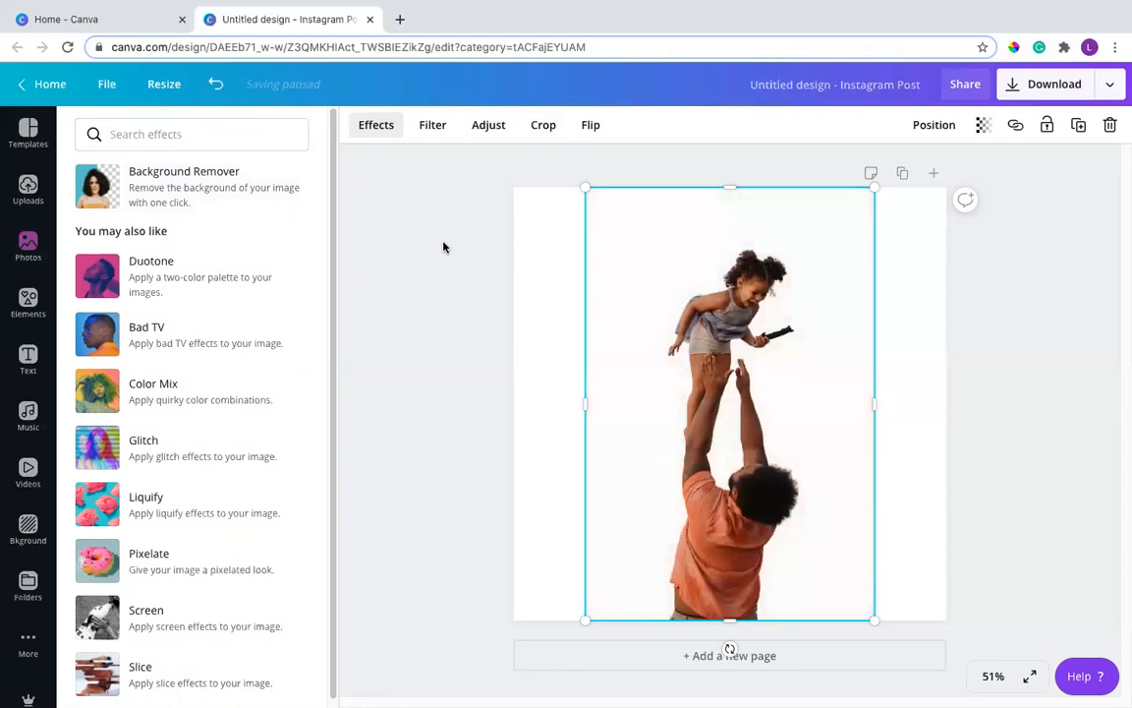
{"action": "left_click", "coordinate": [541, 398]}
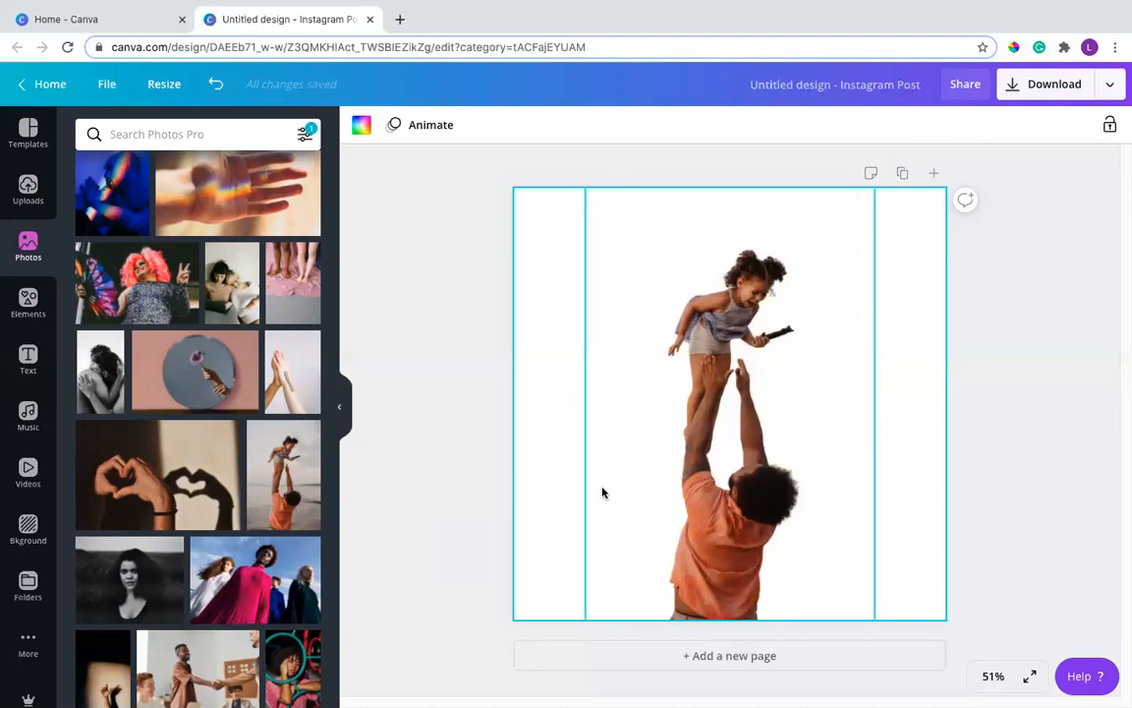
Step: Add a second page and place the original photo of the man lifting the girl on it
{"action": "left_click", "coordinate": [730, 656]}
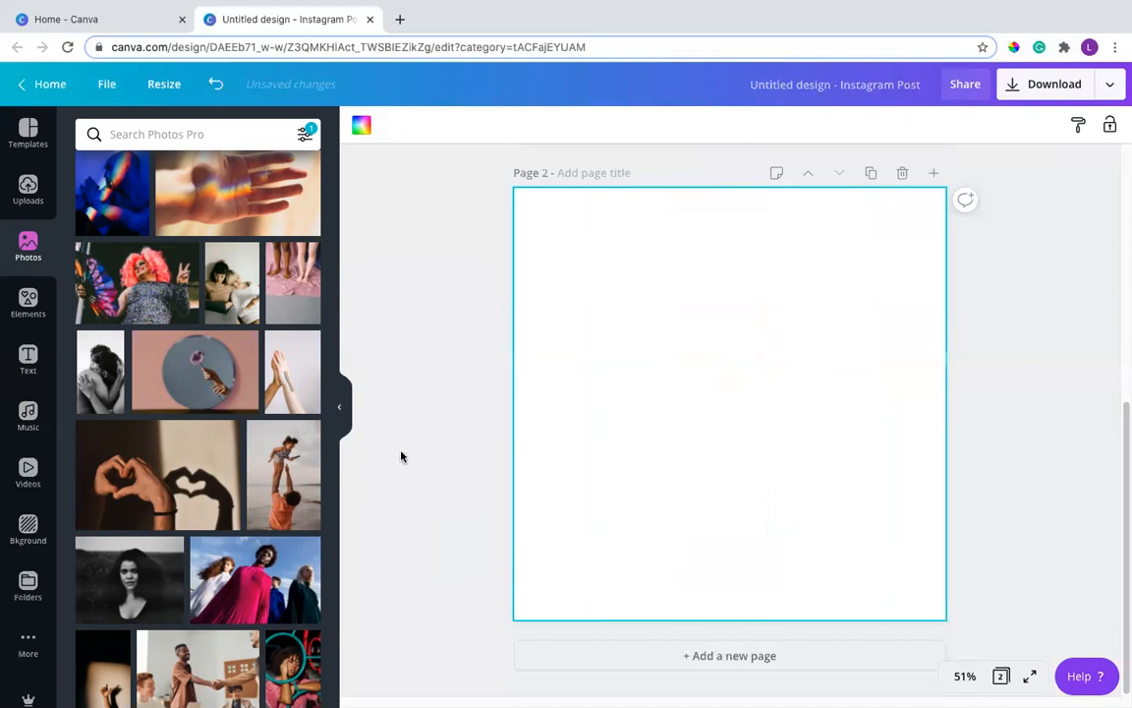
{"action": "left_click", "coordinate": [254, 488]}
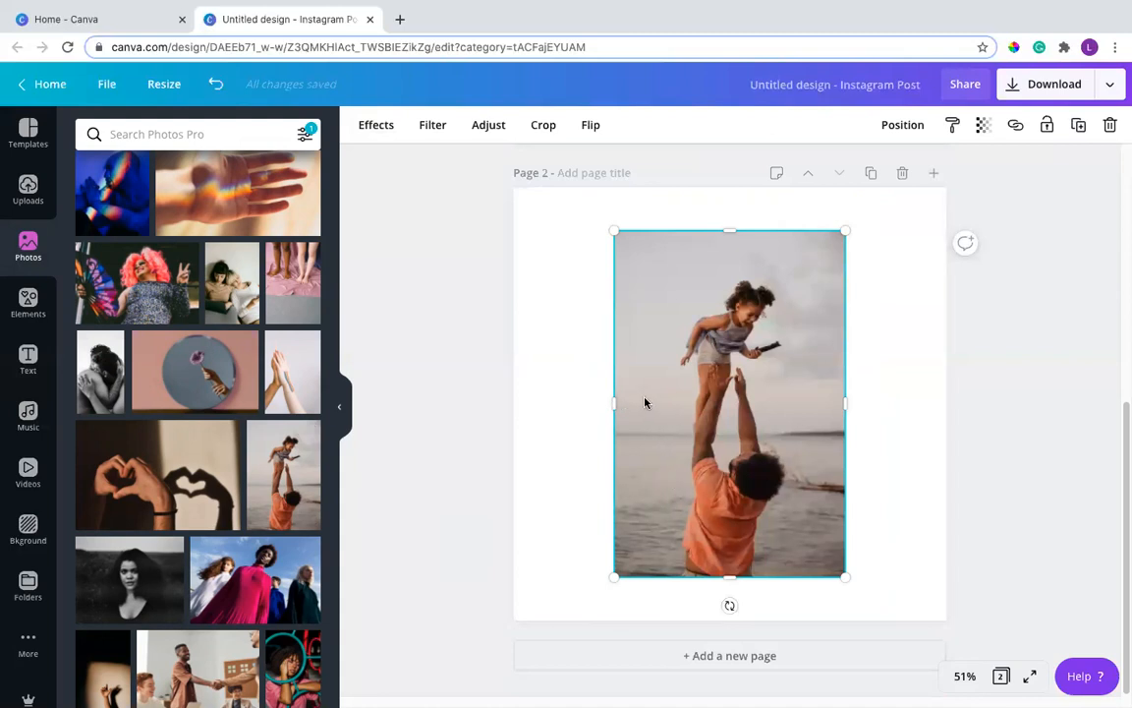
Step: Search the photo library for "playground"
{"action": "left_click", "coordinate": [212, 135]}
{"action": "type", "text": "o"}
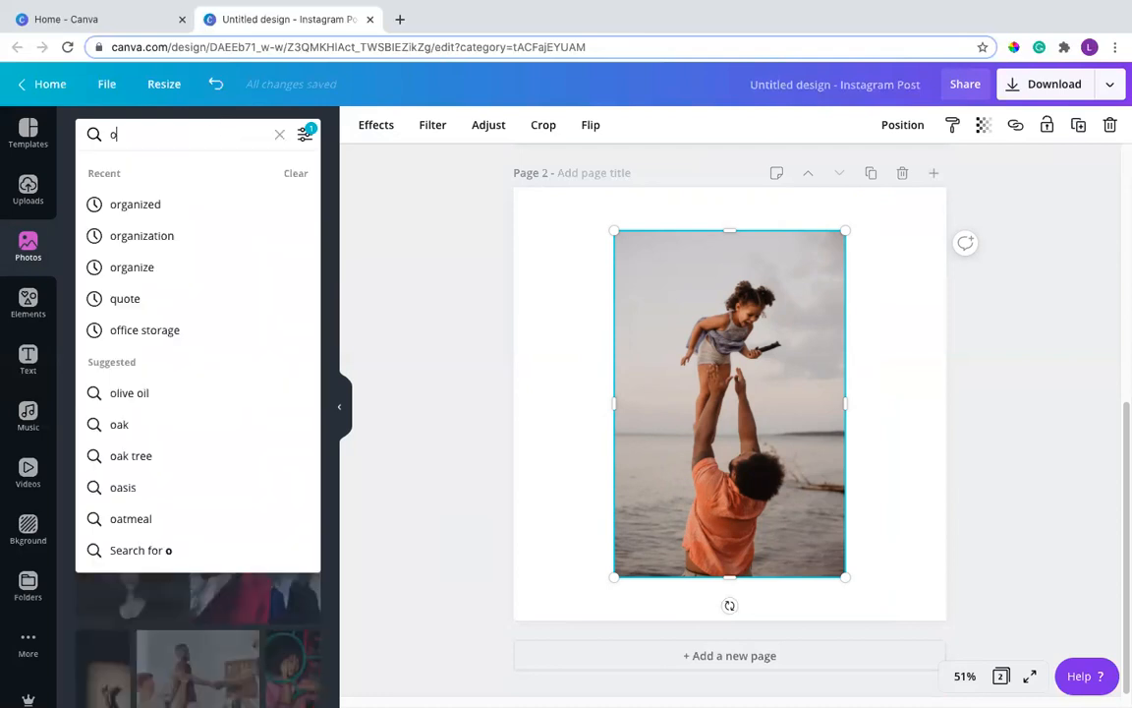
{"action": "key", "text": "BackSpace"}
{"action": "type", "text": "playground"}
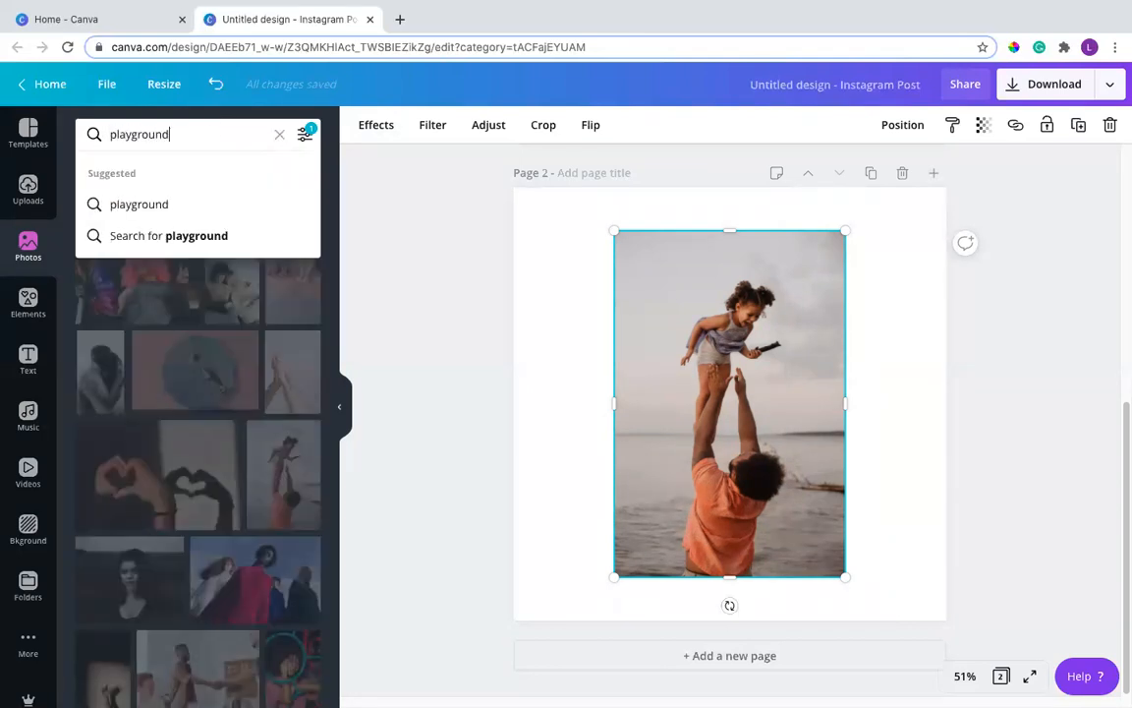
{"action": "key", "text": "Return"}
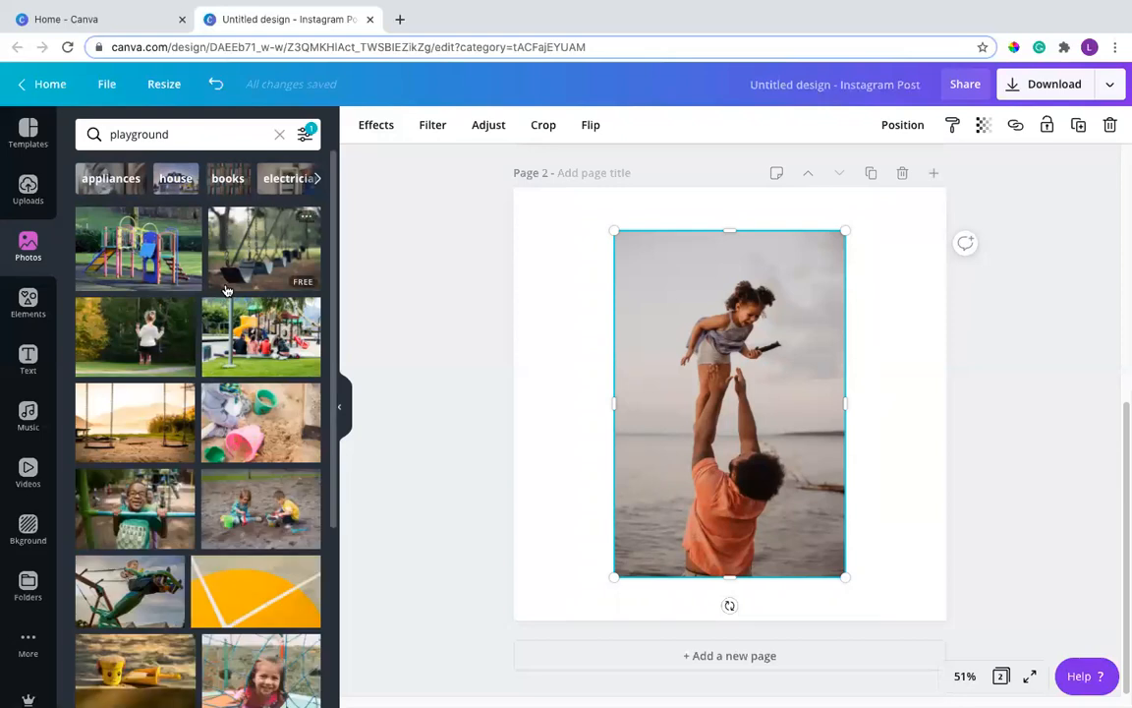
Step: Add a third page and place the playground photo with blossoming trees and a red slide on it
{"action": "scroll", "coordinate": [207, 531], "scroll_direction": "down", "scroll_amount": 1}
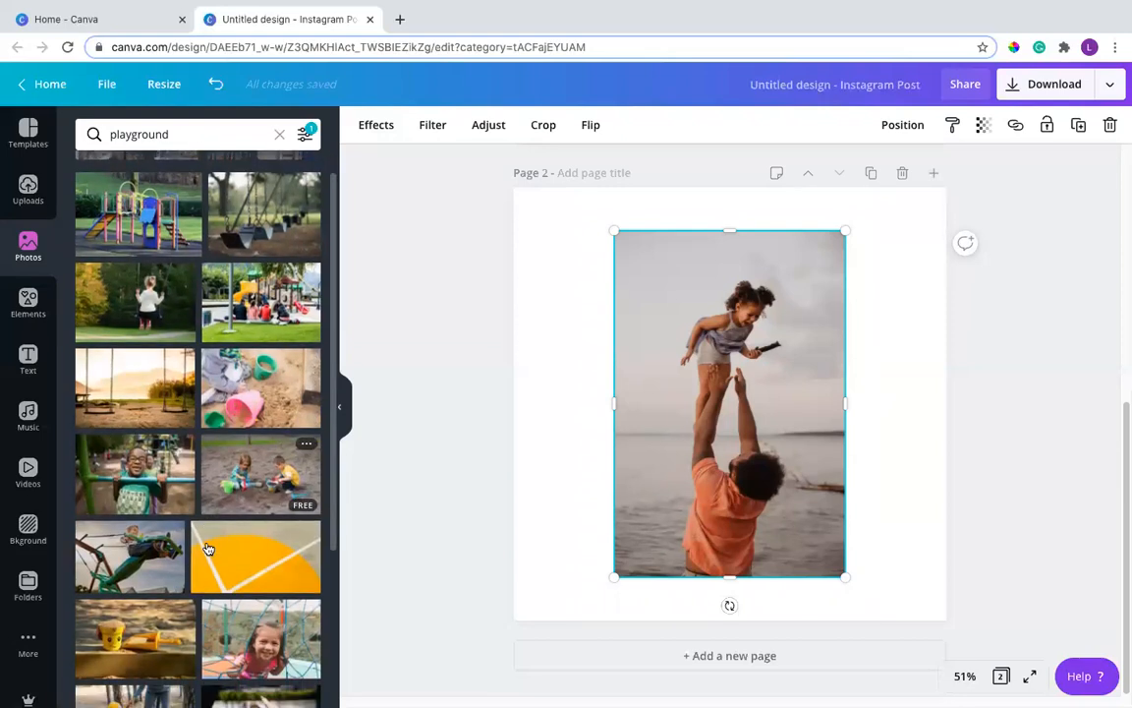
{"action": "scroll", "coordinate": [207, 548], "scroll_direction": "down", "scroll_amount": 5}
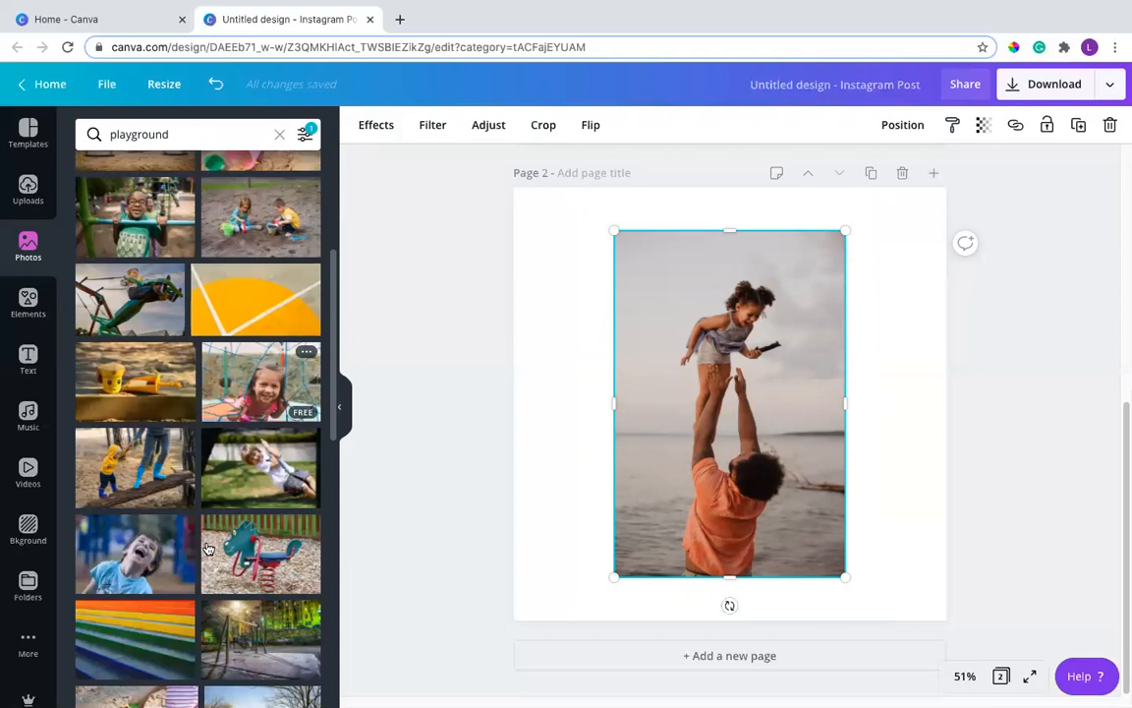
{"action": "scroll", "coordinate": [208, 548], "scroll_direction": "down", "scroll_amount": 3}
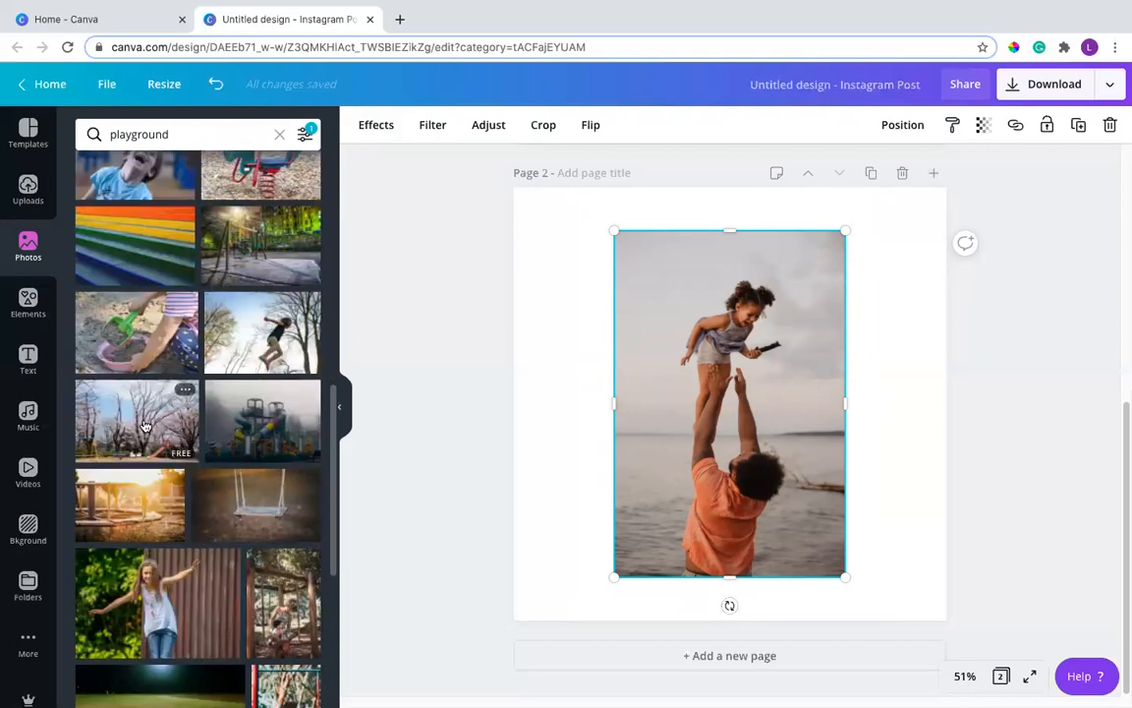
{"action": "left_click", "coordinate": [666, 654]}
{"action": "left_click", "coordinate": [162, 424]}
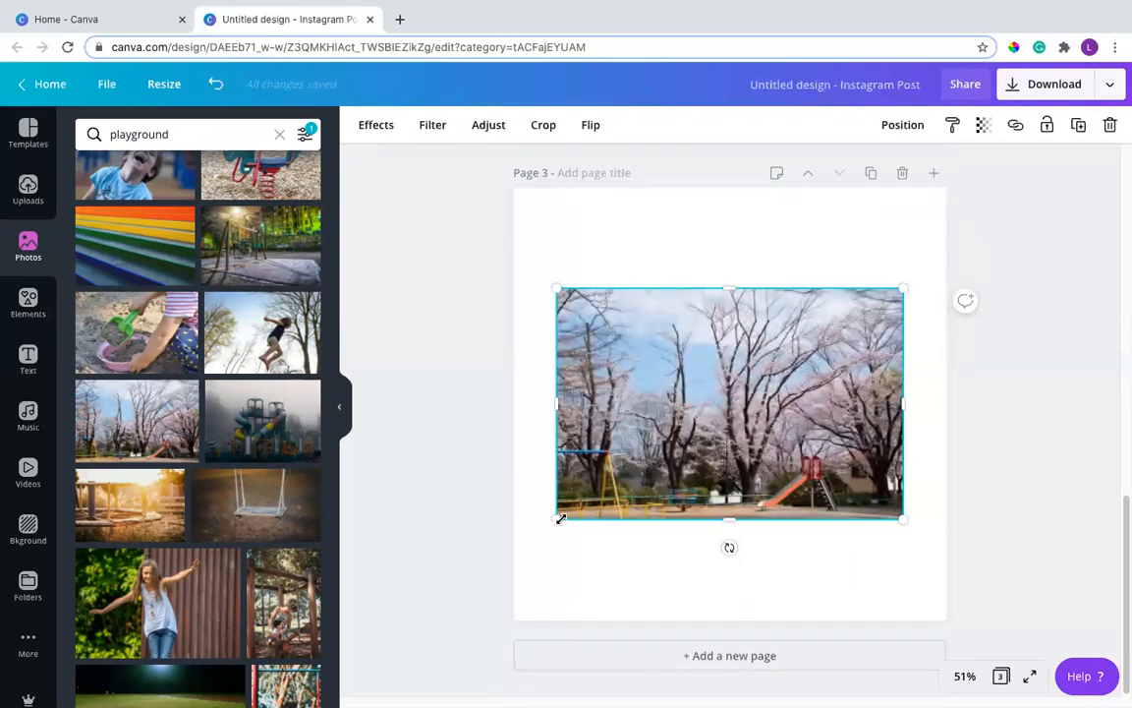
Step: Enlarge the playground photo and extend its upper and lower edges so it covers all of page 3
{"action": "left_click_drag", "start_coordinate": [556, 518], "coordinate": [501, 565]}
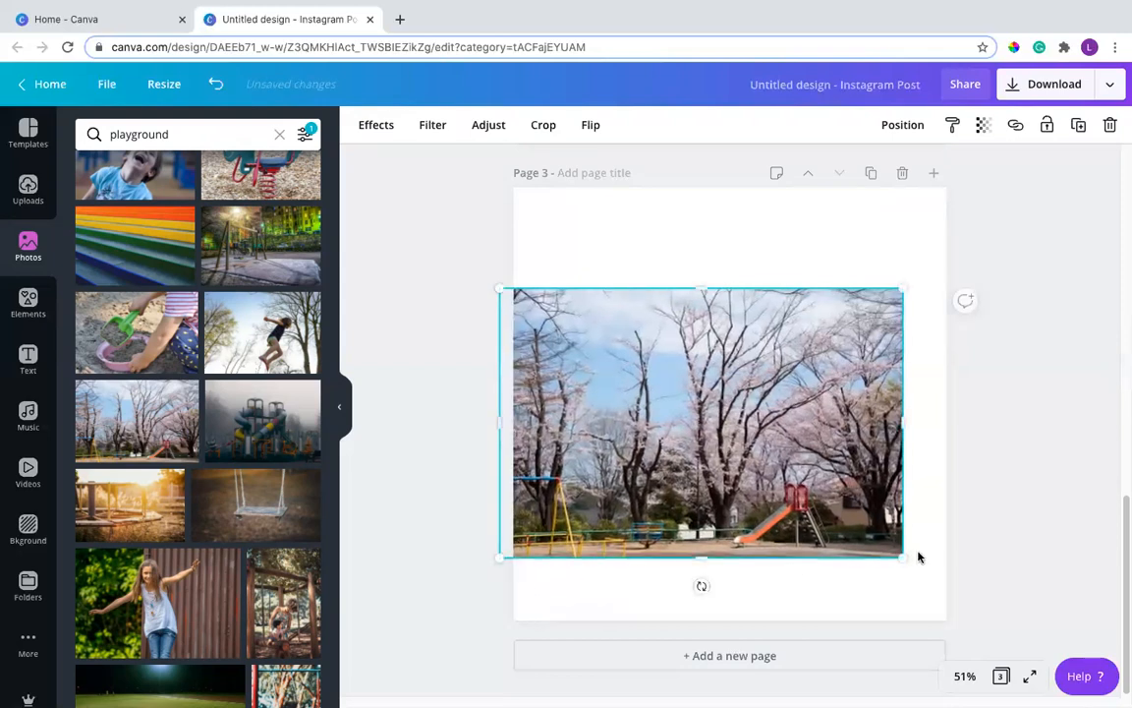
{"action": "left_click_drag", "start_coordinate": [903, 558], "coordinate": [946, 584]}
{"action": "left_click_drag", "start_coordinate": [720, 584], "coordinate": [719, 623]}
{"action": "left_click_drag", "start_coordinate": [726, 291], "coordinate": [733, 188]}
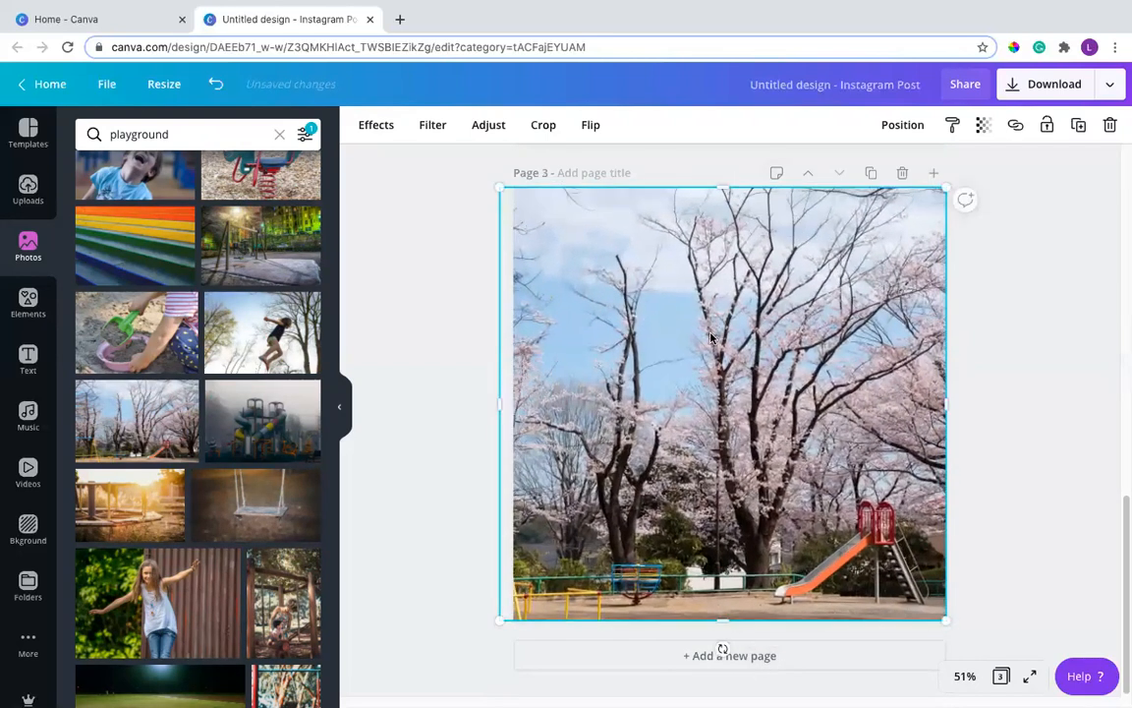
Step: Copy the background-free cut-out of the man and girl from page 1
{"action": "scroll", "coordinate": [550, 353], "scroll_direction": "up", "scroll_amount": 4}
{"action": "scroll", "coordinate": [608, 393], "scroll_direction": "up", "scroll_amount": 5}
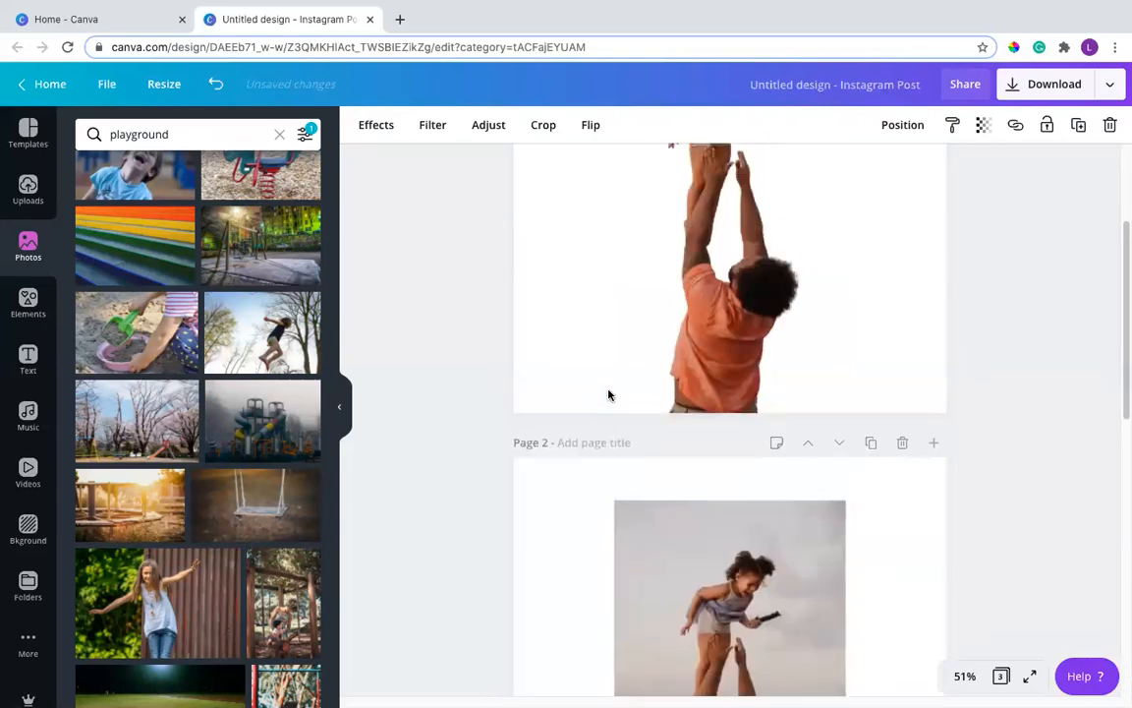
{"action": "left_click", "coordinate": [635, 343]}
{"action": "right_click", "coordinate": [720, 395]}
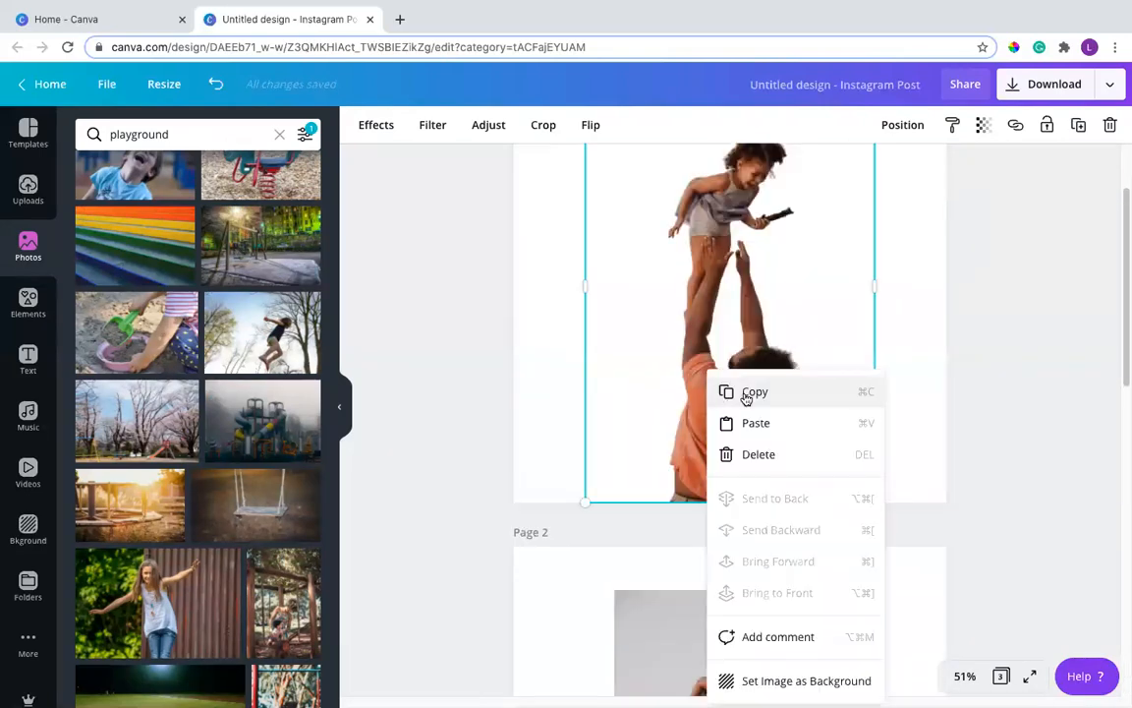
{"action": "right_click", "coordinate": [753, 394]}
{"action": "left_click", "coordinate": [772, 394]}
Step: Paste the copied cut-out of the man and girl onto page 3 and allow the site to access the clipboard
{"action": "scroll", "coordinate": [771, 395], "scroll_direction": "down", "scroll_amount": 8}
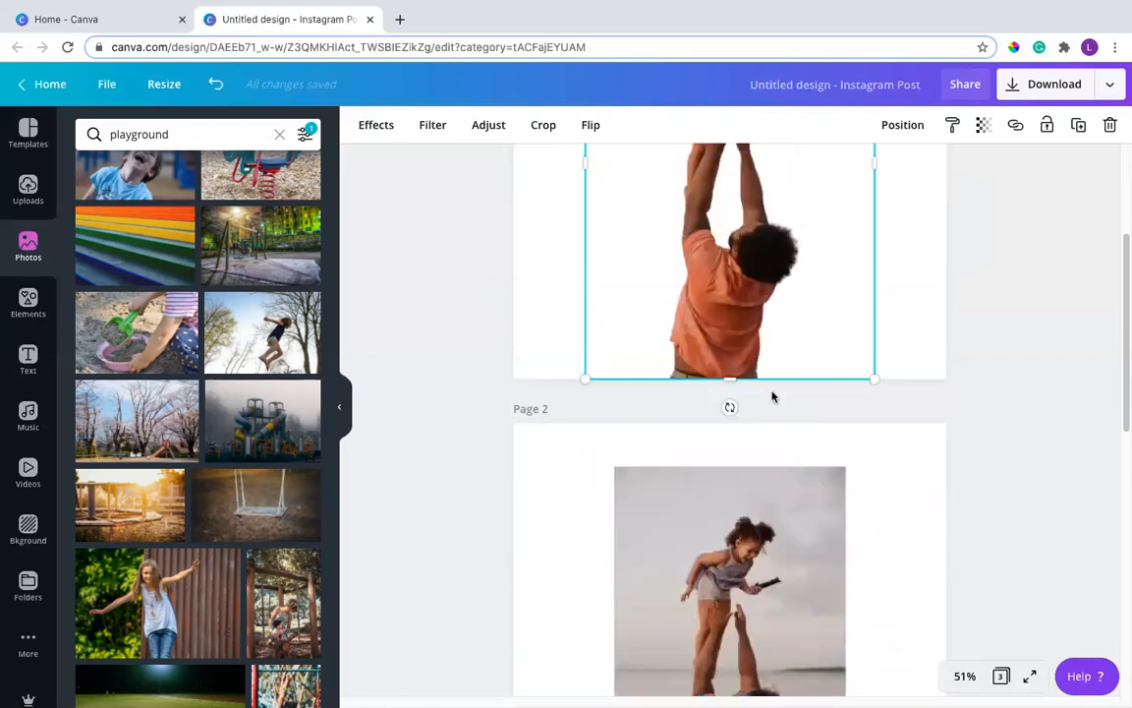
{"action": "left_click", "coordinate": [708, 415]}
{"action": "right_click", "coordinate": [708, 415]}
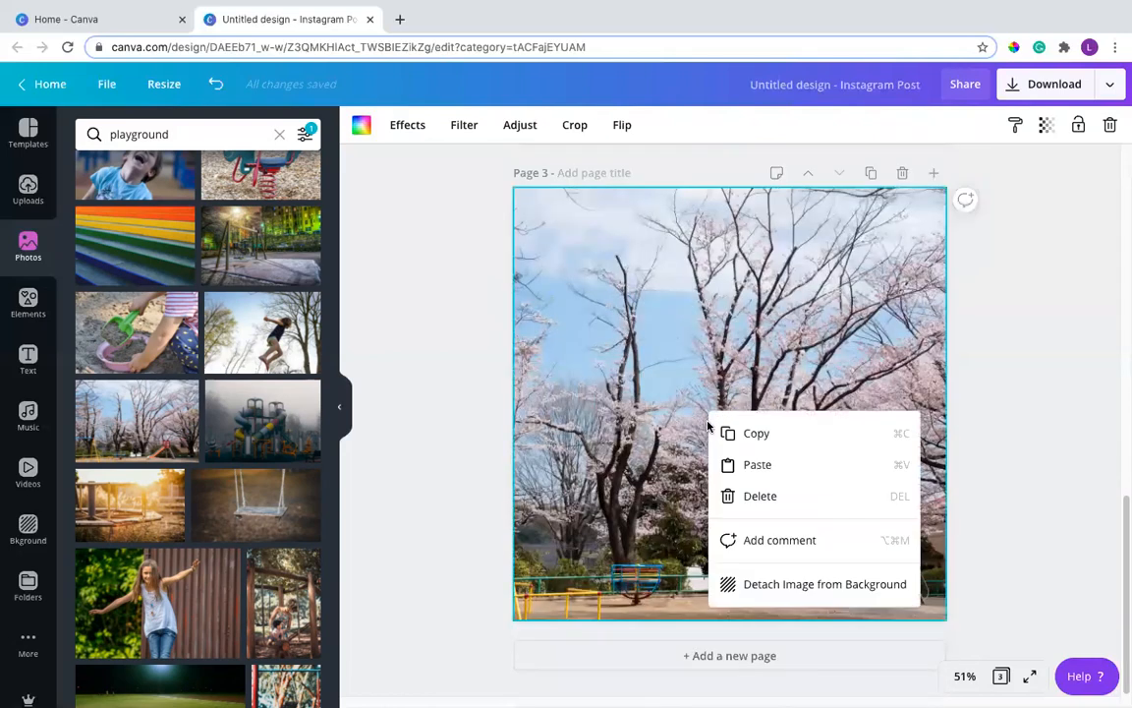
{"action": "left_click", "coordinate": [794, 464]}
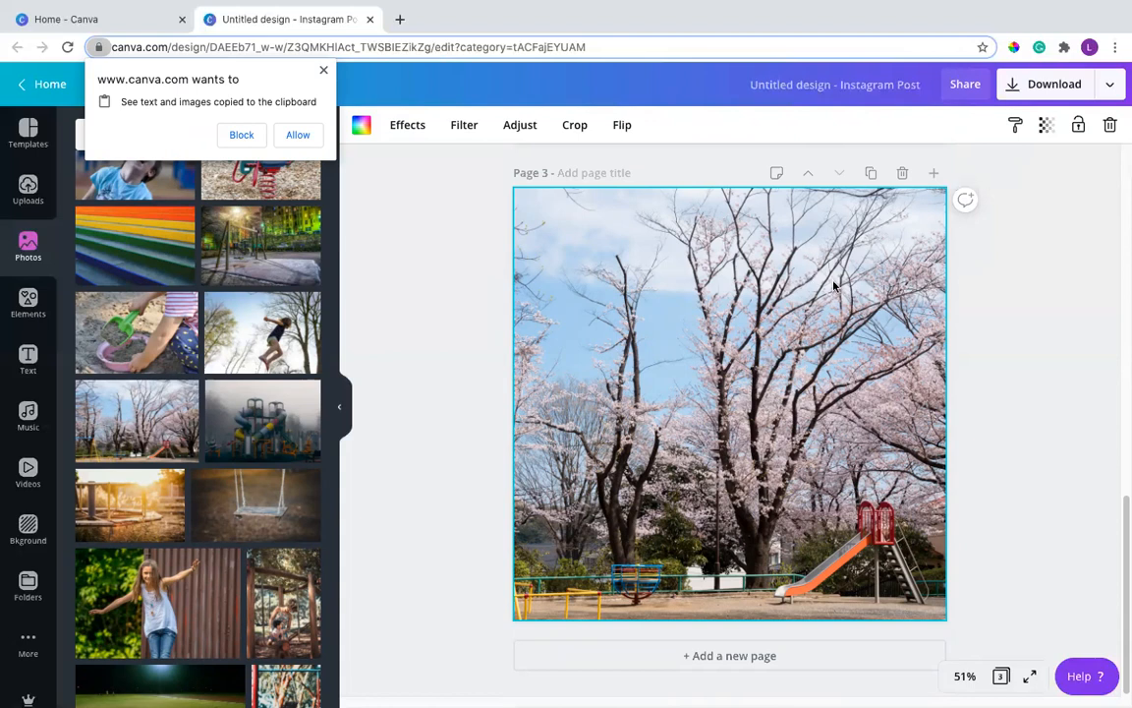
{"action": "mouse_move", "coordinate": [964, 280]}
{"action": "left_mouse_down"}
{"action": "mouse_move", "coordinate": [840, 292]}
{"action": "mouse_move", "coordinate": [864, 293]}
{"action": "mouse_move", "coordinate": [883, 332]}
{"action": "mouse_move", "coordinate": [870, 334]}
{"action": "left_mouse_up"}
{"action": "right_click", "coordinate": [855, 336]}
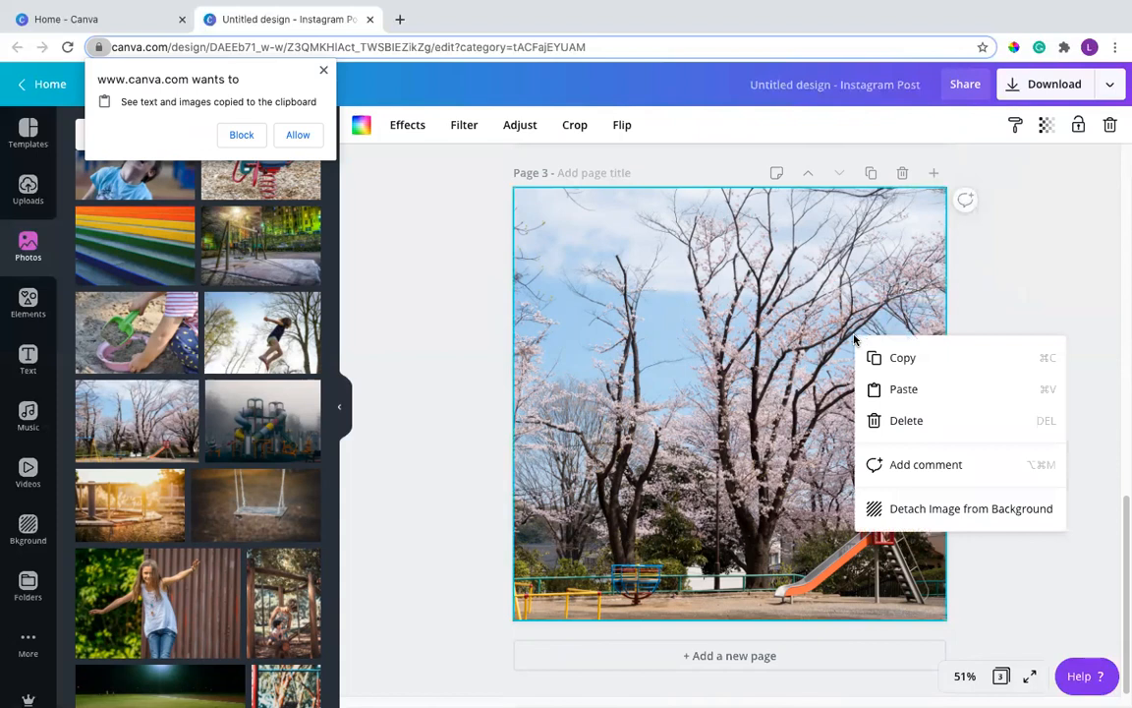
{"action": "left_click", "coordinate": [898, 389]}
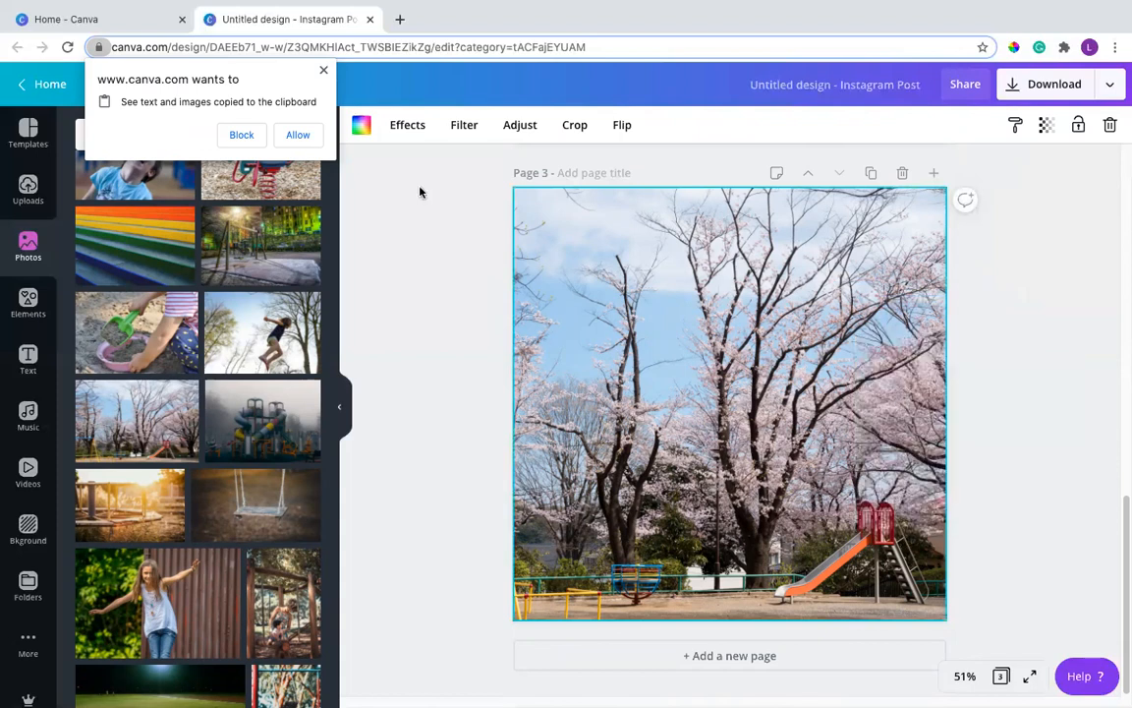
{"action": "left_click", "coordinate": [297, 135]}
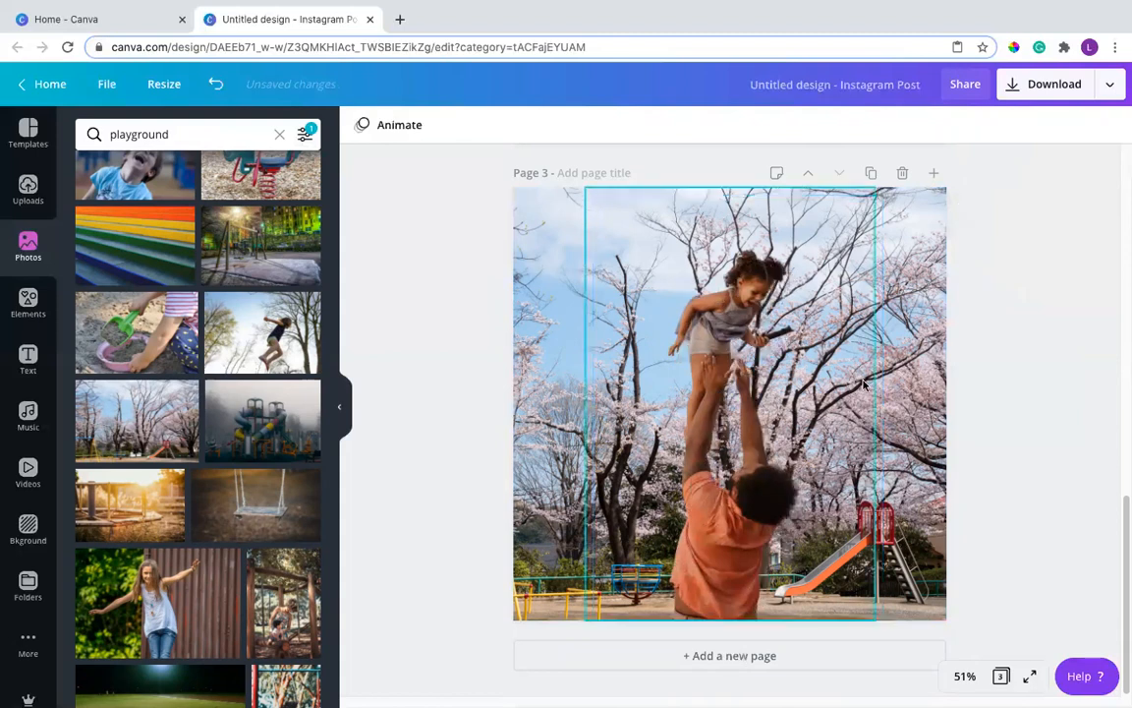
Step: Shrink the pasted cut-out to about three quarters of page 3's height and move it along the lower edge beside the red slide
{"action": "left_click", "coordinate": [731, 425]}
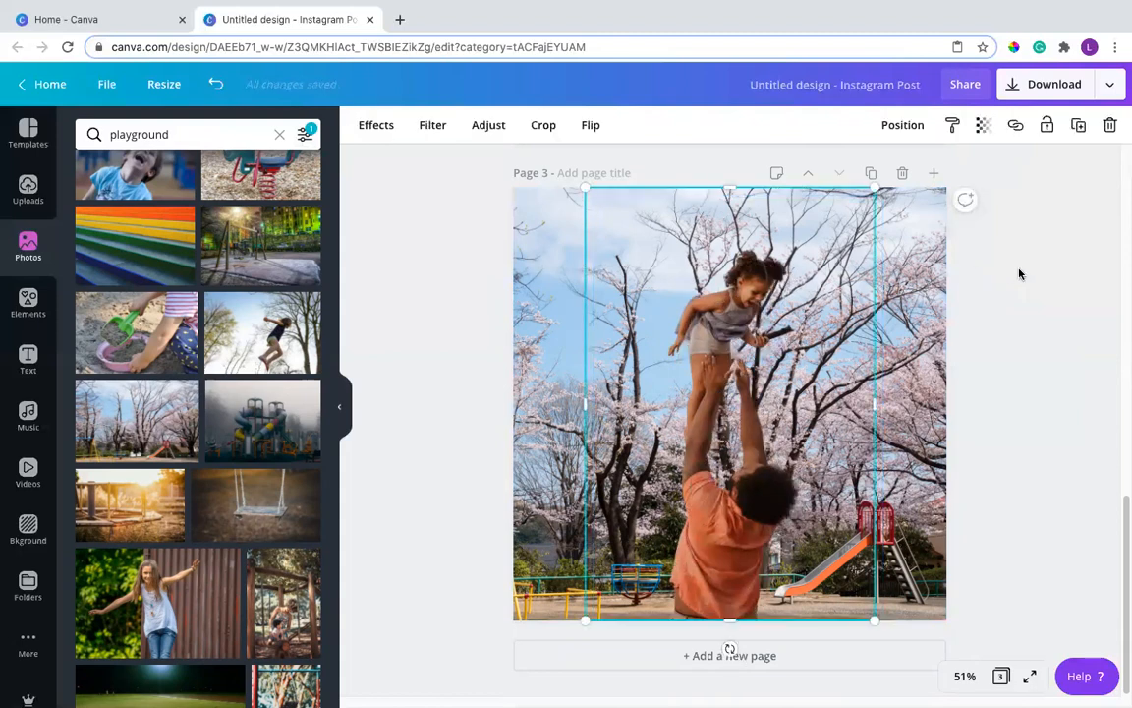
{"action": "left_click", "coordinate": [1020, 274]}
{"action": "left_click", "coordinate": [815, 285]}
{"action": "left_click_drag", "start_coordinate": [875, 189], "coordinate": [801, 299]}
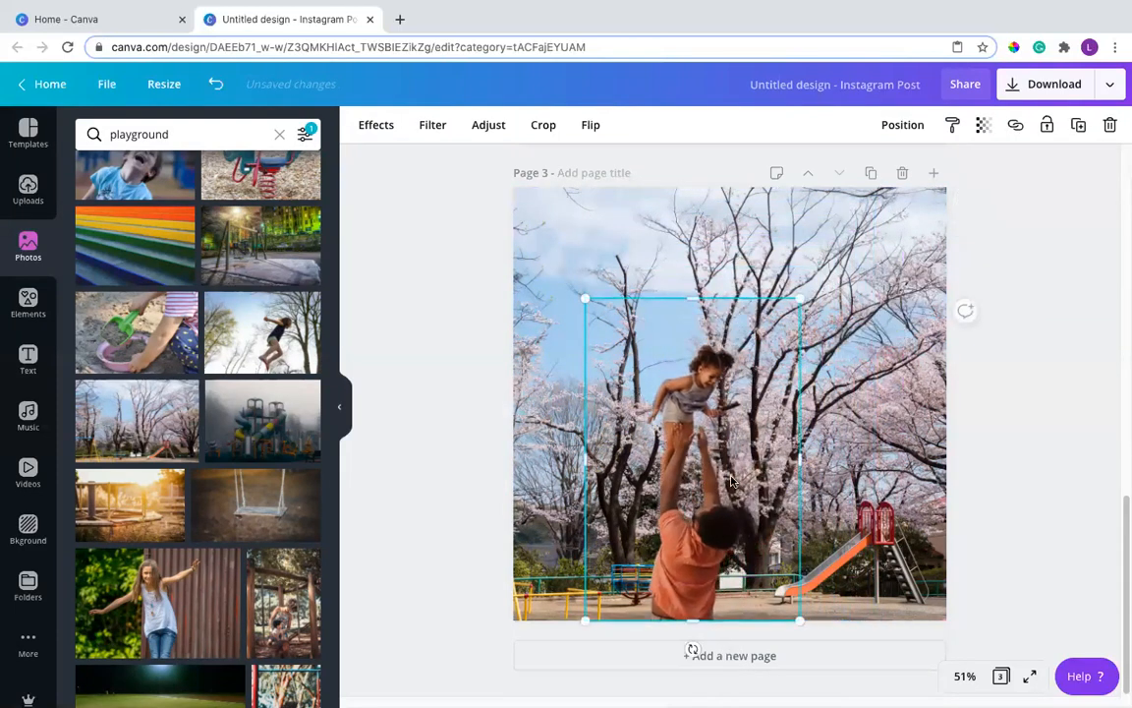
{"action": "left_click_drag", "start_coordinate": [663, 501], "coordinate": [725, 503]}
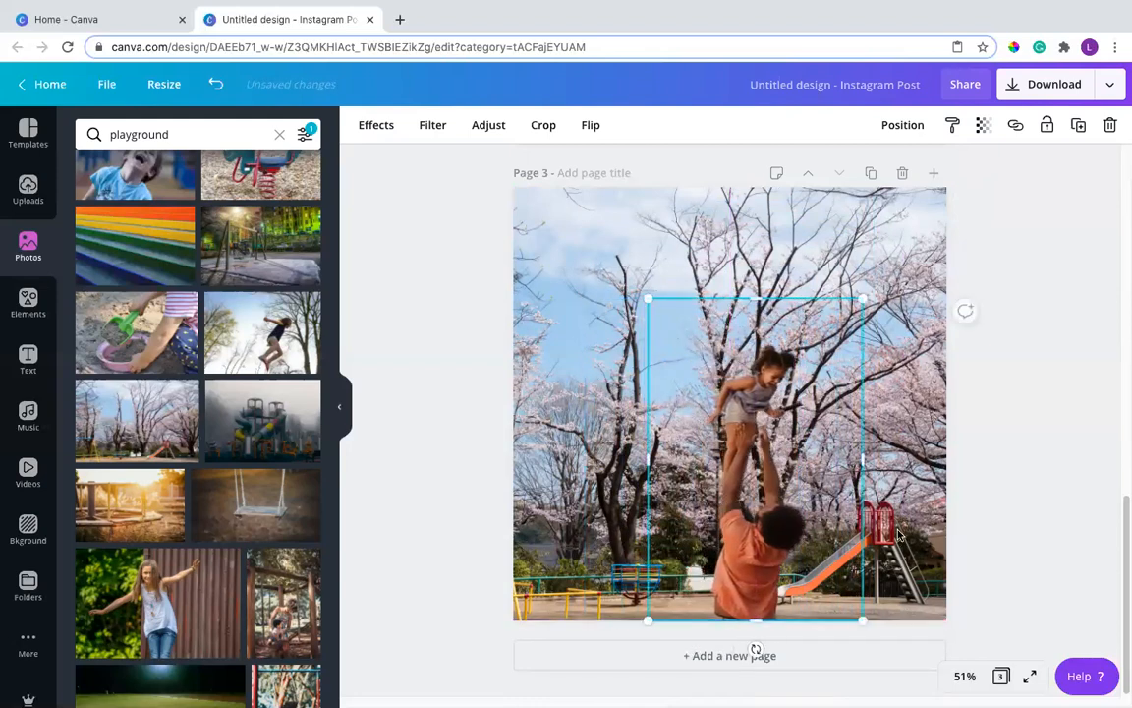
{"action": "left_click", "coordinate": [1075, 543]}
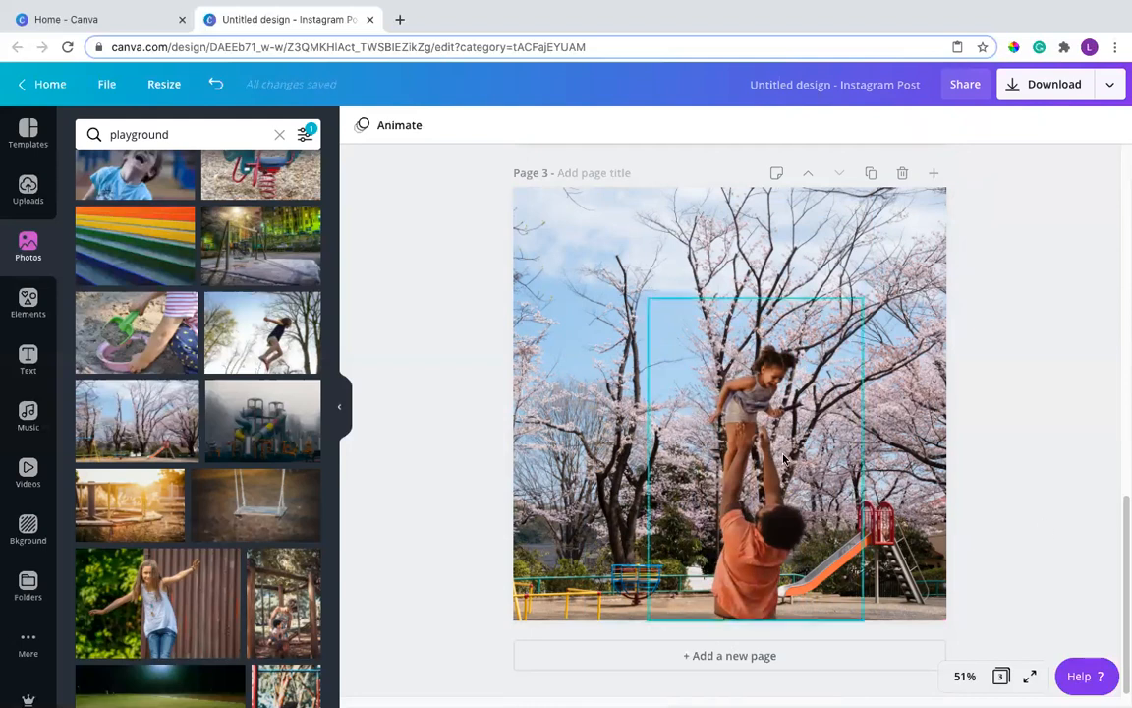
Step: Add a fourth page and delete the playground background photo from it
{"action": "scroll", "coordinate": [783, 459], "scroll_direction": "up", "scroll_amount": 1}
{"action": "scroll", "coordinate": [783, 459], "scroll_direction": "up", "scroll_amount": 3}
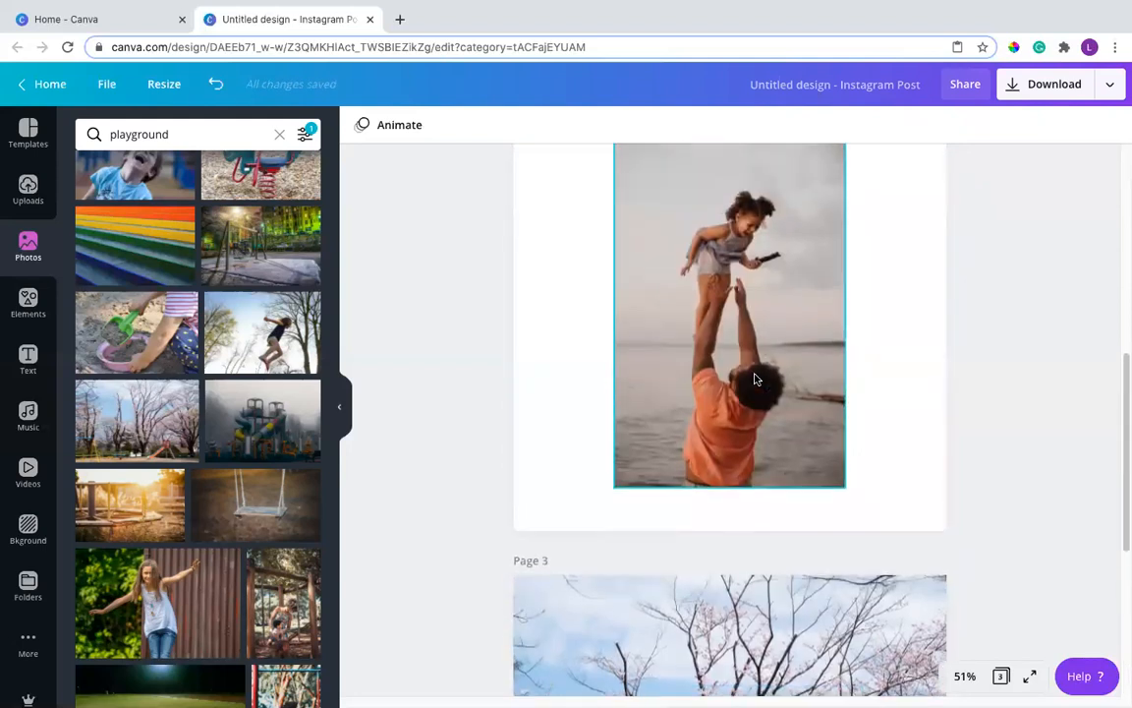
{"action": "scroll", "coordinate": [742, 360], "scroll_direction": "down", "scroll_amount": 5}
{"action": "left_click_drag", "start_coordinate": [742, 361], "coordinate": [742, 361]}
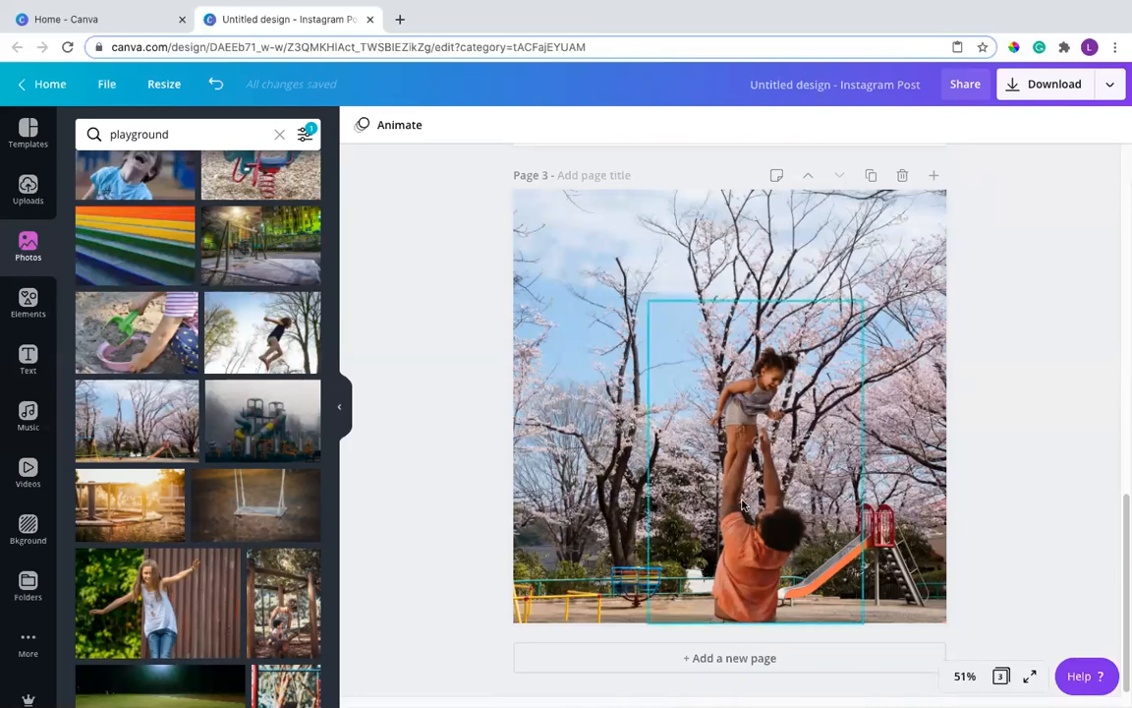
{"action": "left_click", "coordinate": [564, 659]}
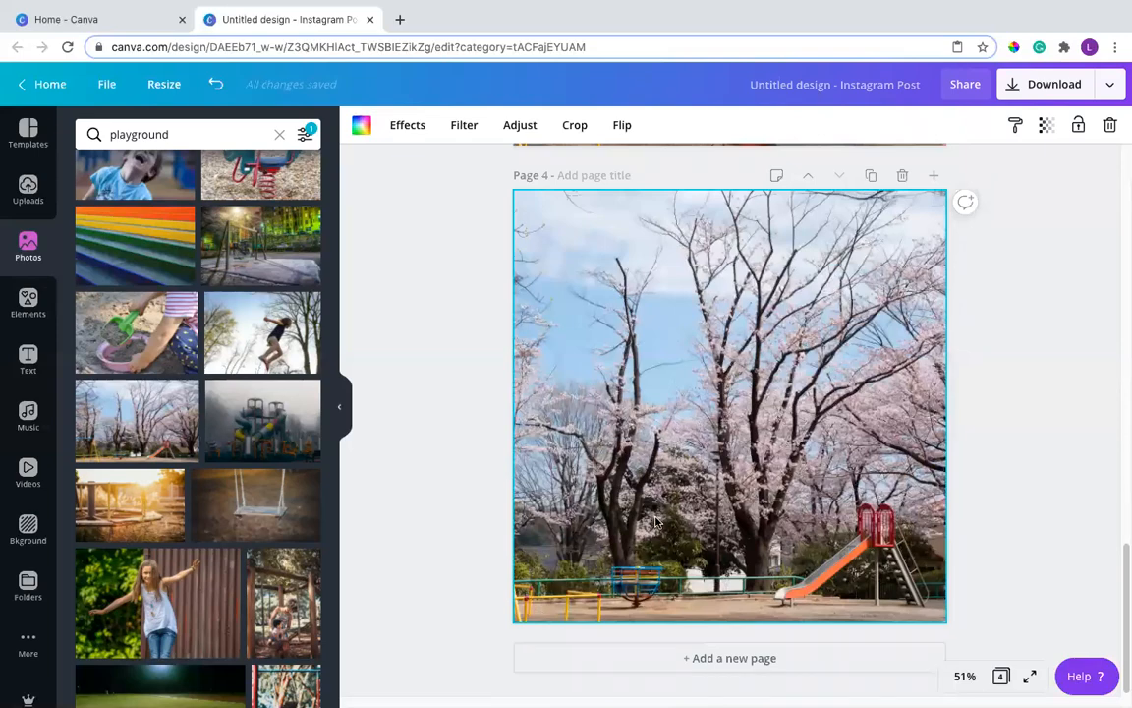
{"action": "key", "text": "Delete"}
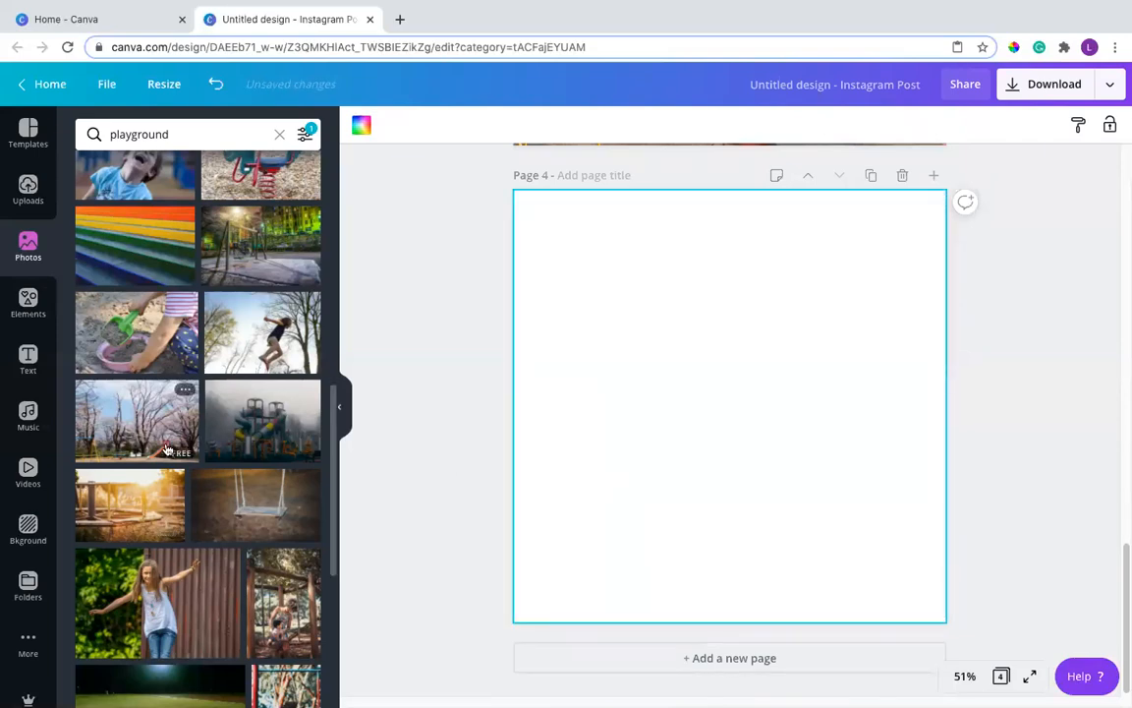
Step: Clear the "playground" photo search and remove the Free availability filter from the photo library
{"action": "scroll", "coordinate": [167, 450], "scroll_direction": "up", "scroll_amount": 10}
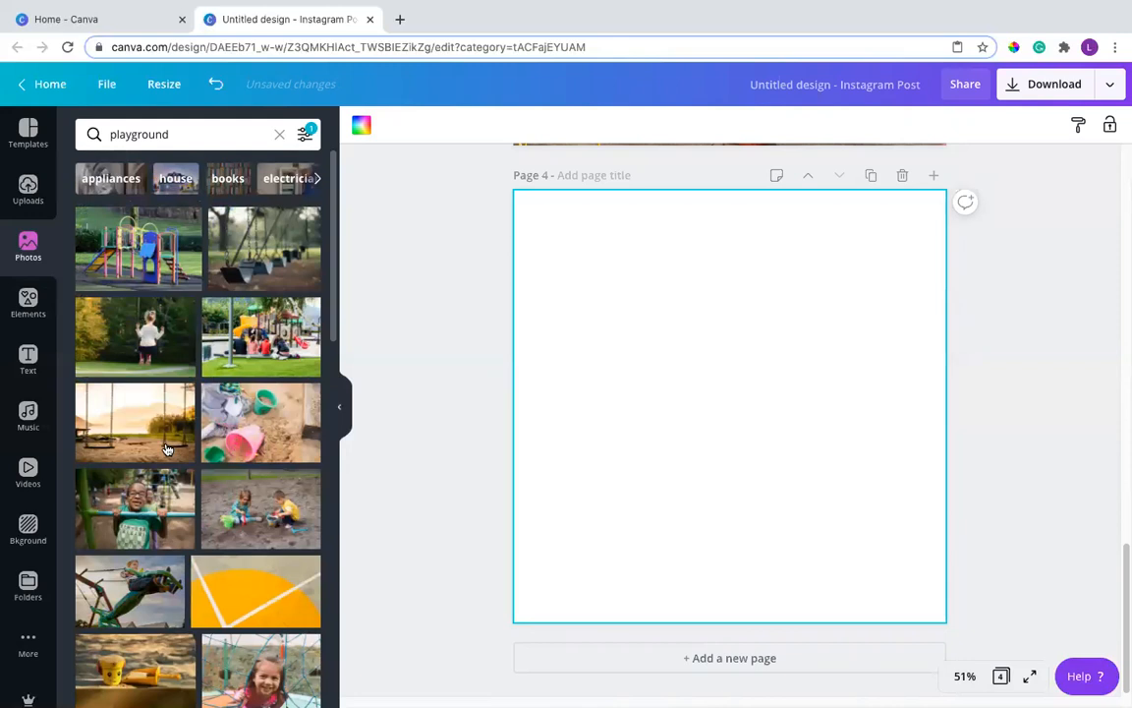
{"action": "left_click", "coordinate": [279, 136]}
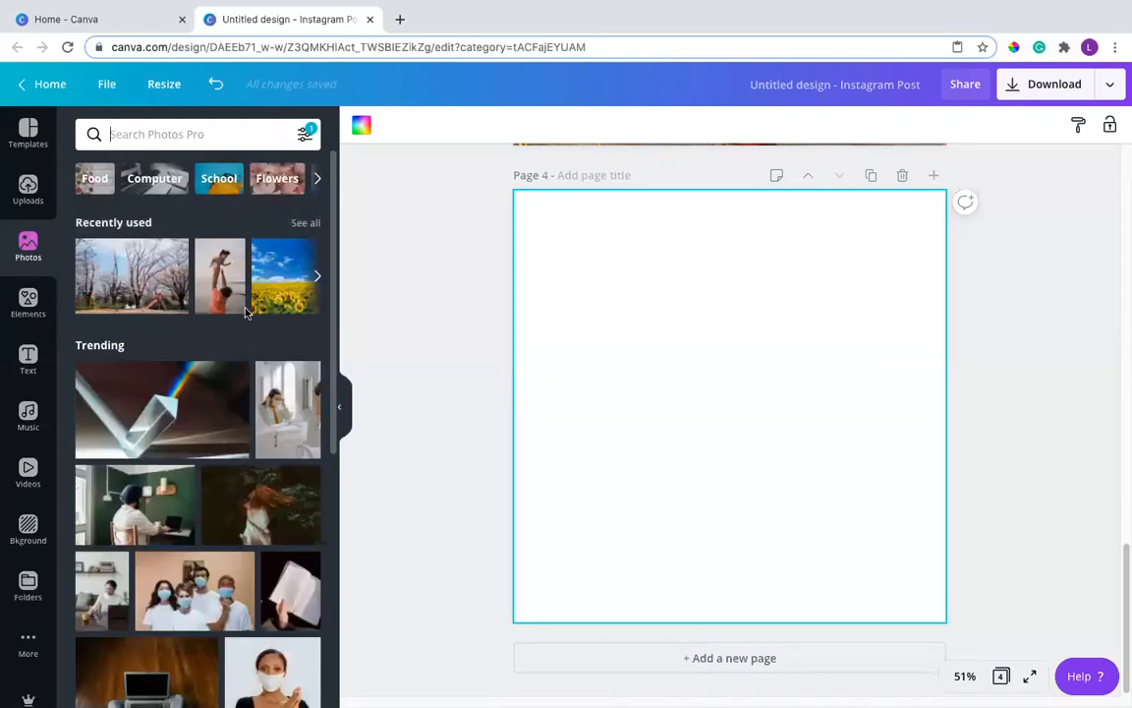
{"action": "scroll", "coordinate": [191, 423], "scroll_direction": "down", "scroll_amount": 15}
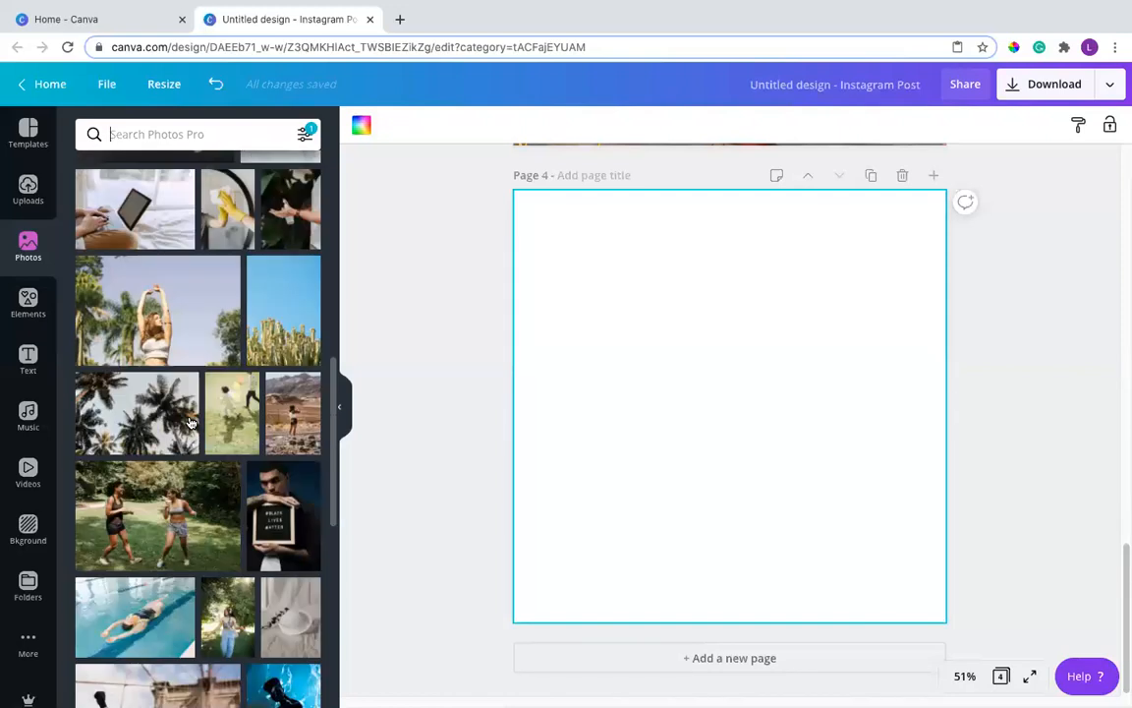
{"action": "scroll", "coordinate": [191, 423], "scroll_direction": "down", "scroll_amount": 12}
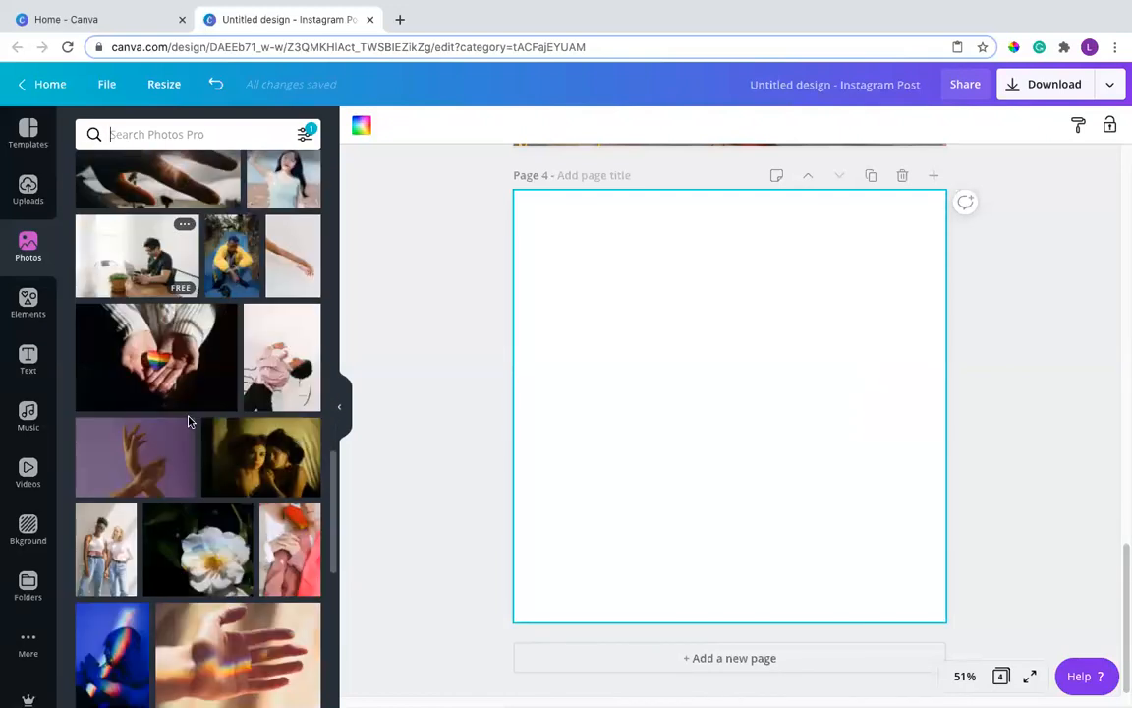
{"action": "scroll", "coordinate": [191, 421], "scroll_direction": "down", "scroll_amount": 3}
{"action": "scroll", "coordinate": [190, 423], "scroll_direction": "down", "scroll_amount": 10}
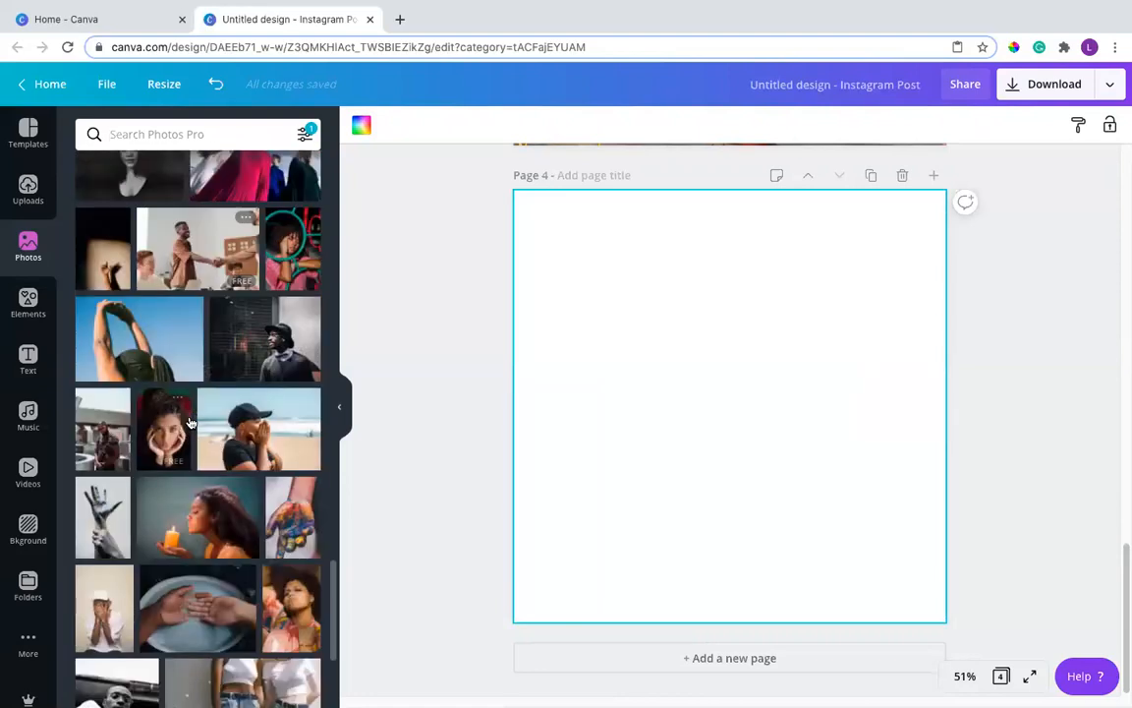
{"action": "left_click", "coordinate": [305, 134]}
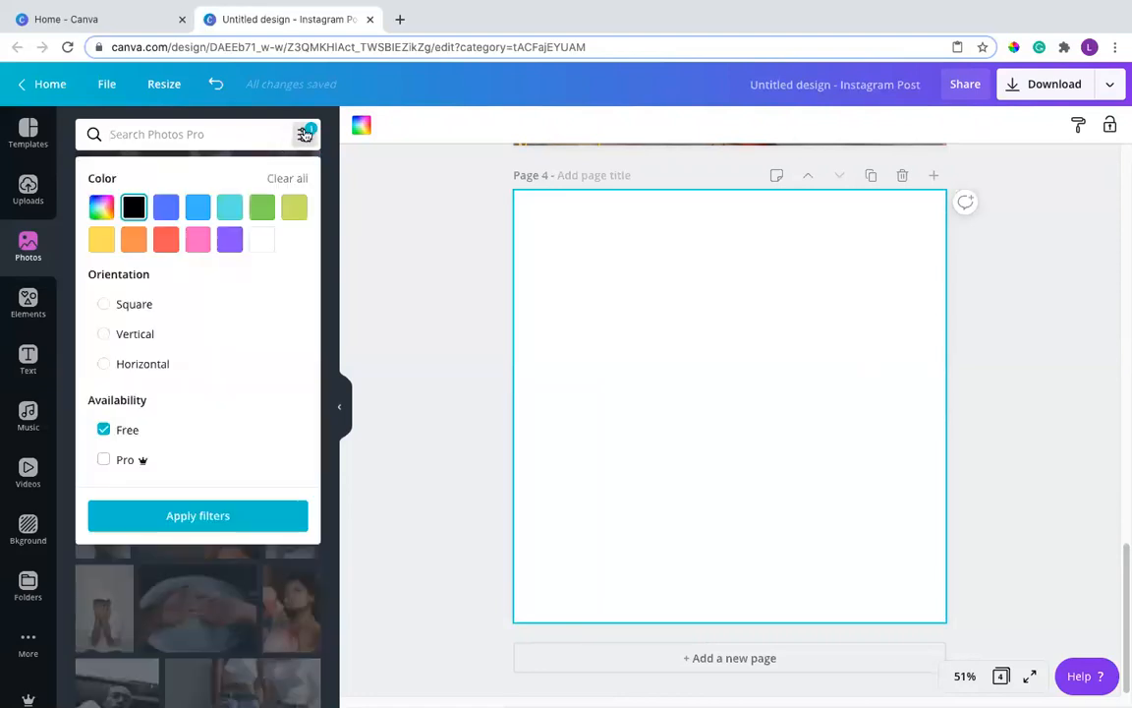
{"action": "left_click", "coordinate": [104, 429]}
{"action": "left_click", "coordinate": [126, 519]}
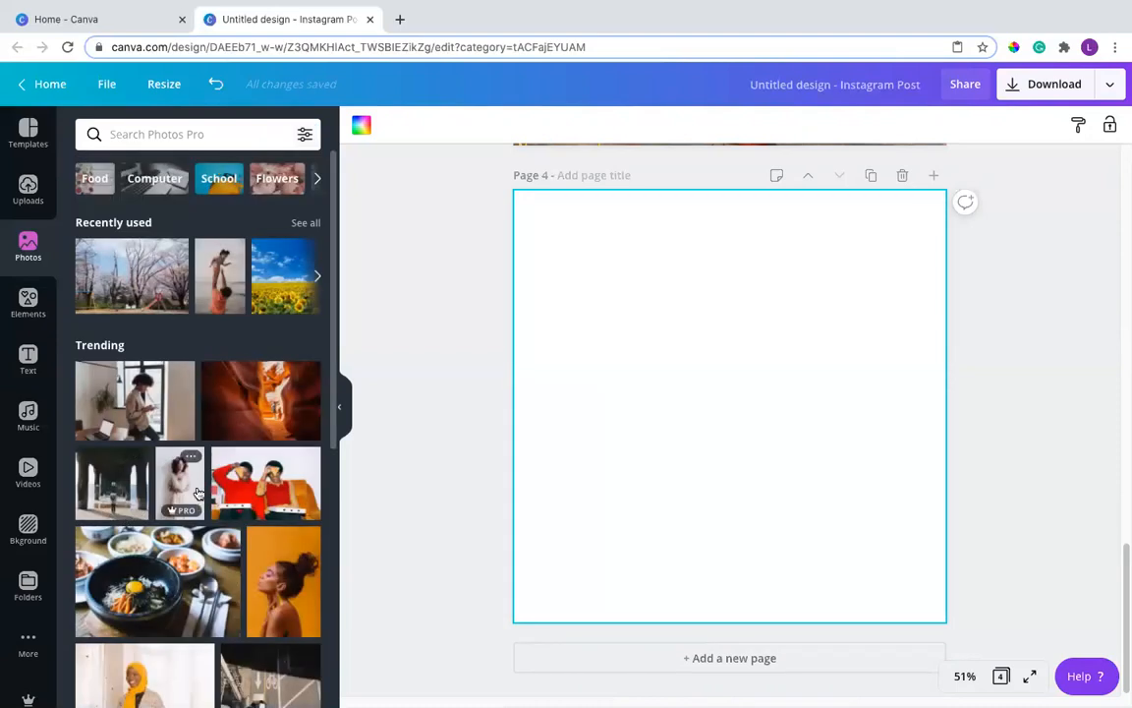
Step: Place the photo of the woman in profile against an orange background on page 4 and enlarge it to the page's full height
{"action": "scroll", "coordinate": [144, 567], "scroll_direction": "down", "scroll_amount": 2}
{"action": "scroll", "coordinate": [145, 567], "scroll_direction": "down", "scroll_amount": 5}
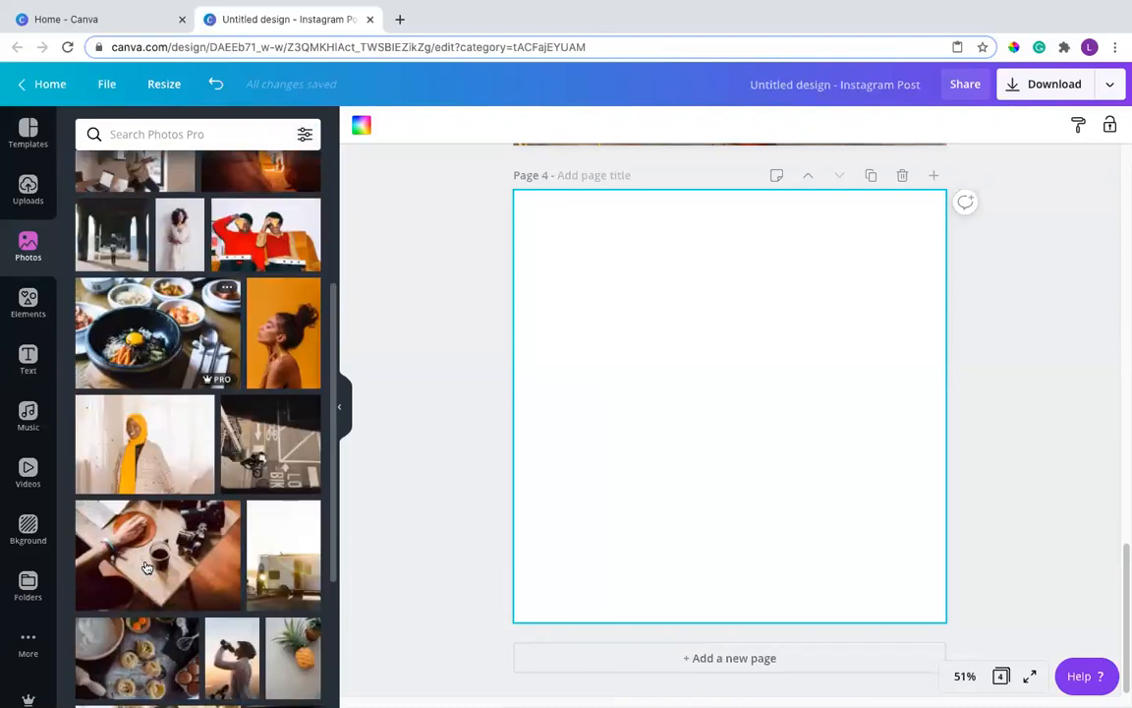
{"action": "scroll", "coordinate": [144, 567], "scroll_direction": "down", "scroll_amount": 4}
{"action": "scroll", "coordinate": [145, 567], "scroll_direction": "up", "scroll_amount": 10}
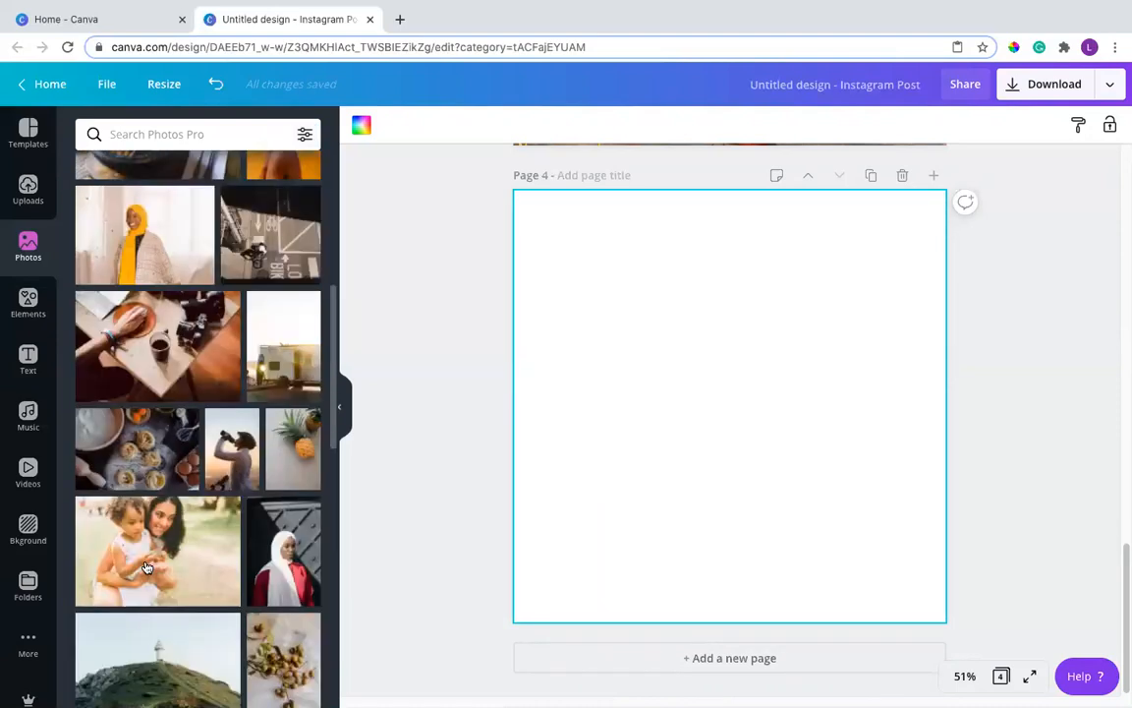
{"action": "left_click", "coordinate": [272, 477]}
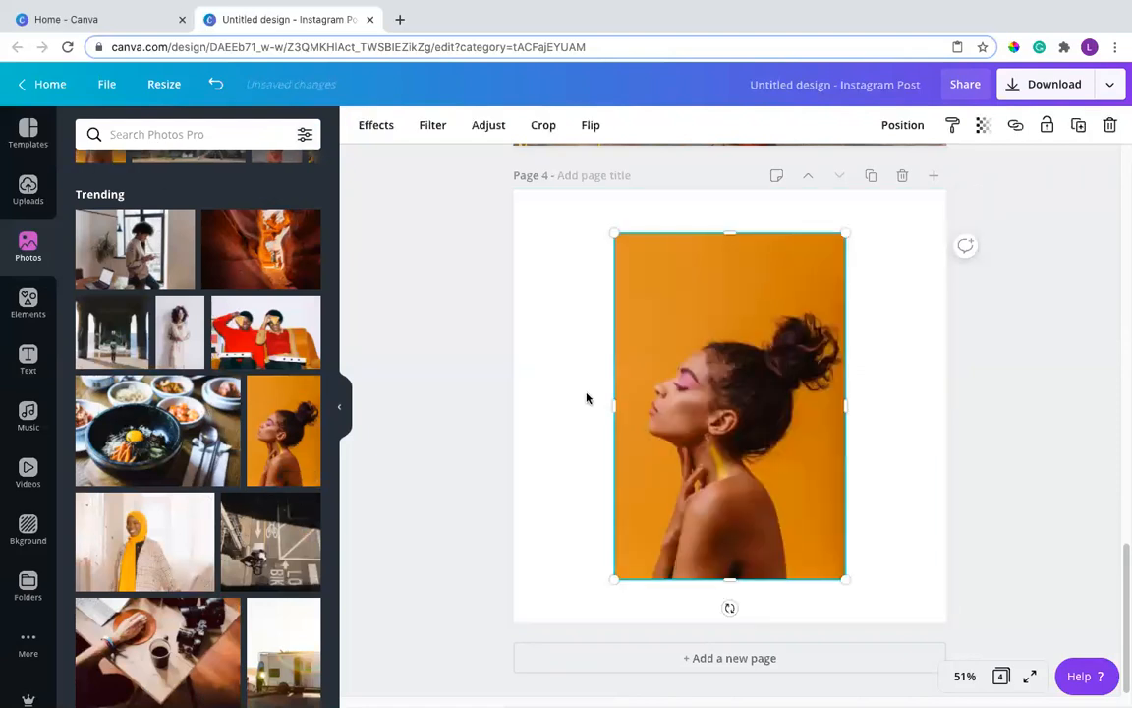
{"action": "left_click_drag", "start_coordinate": [575, 639], "coordinate": [576, 634]}
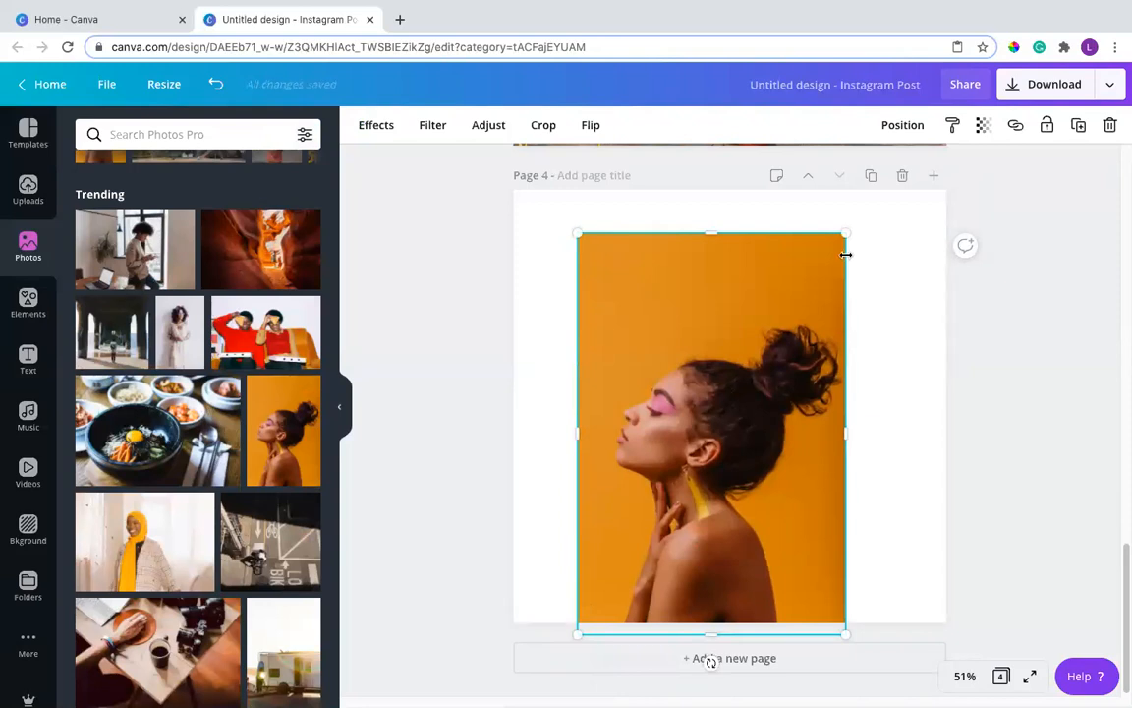
{"action": "left_click_drag", "start_coordinate": [847, 232], "coordinate": [889, 207]}
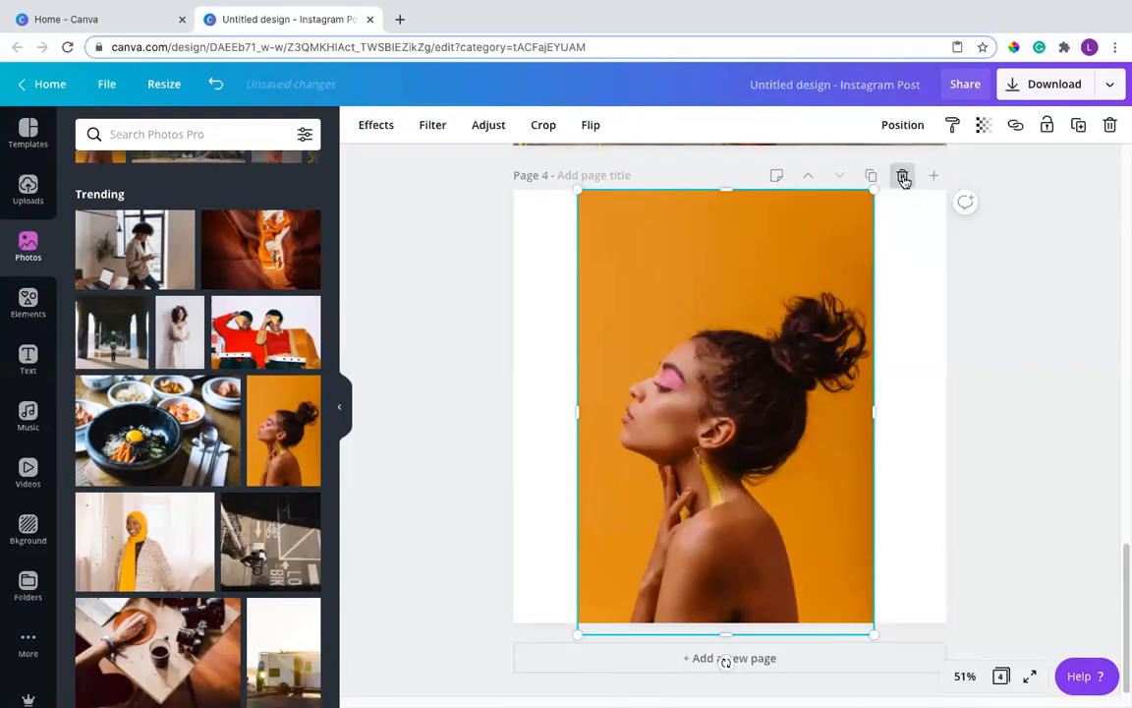
Step: Add a fifth page and place the photo of the woman in a pink blazer covering her eyes on it
{"action": "left_click", "coordinate": [936, 176]}
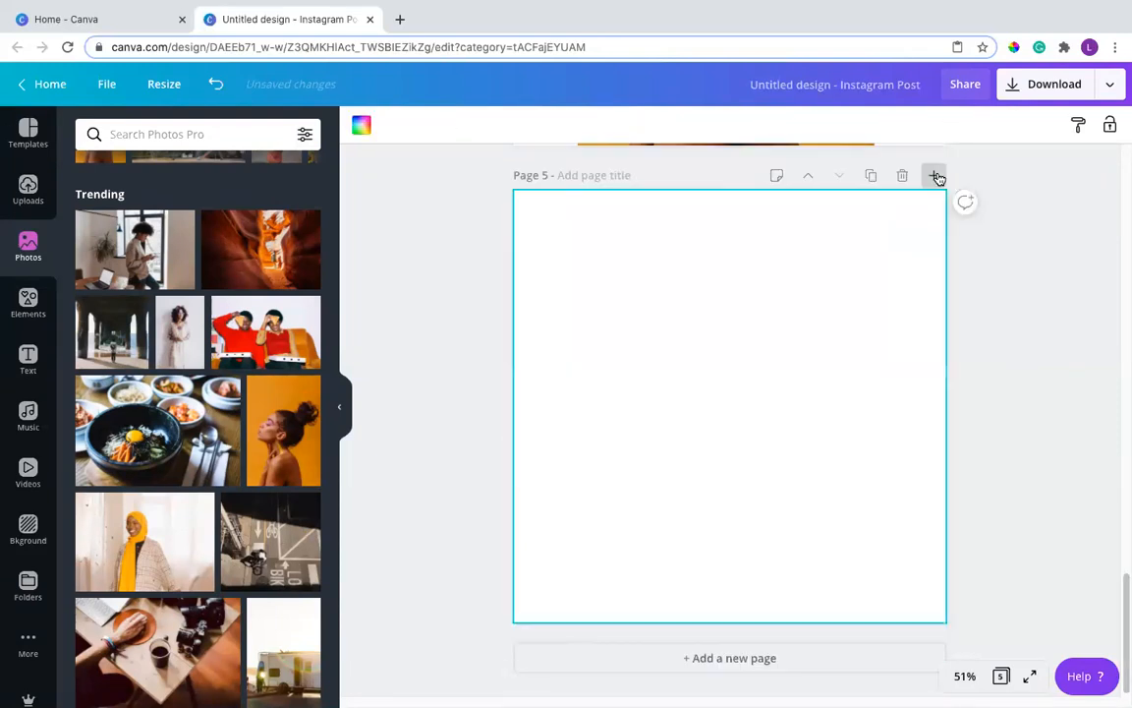
{"action": "scroll", "coordinate": [111, 518], "scroll_direction": "down", "scroll_amount": 12}
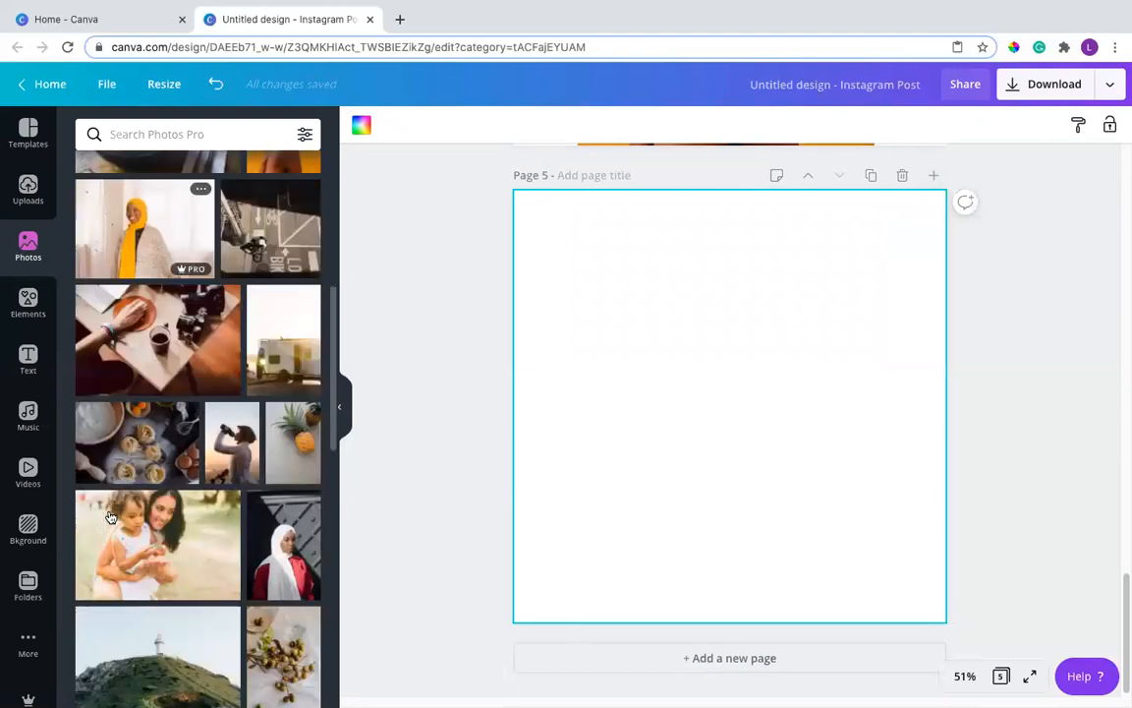
{"action": "scroll", "coordinate": [111, 518], "scroll_direction": "down", "scroll_amount": 10}
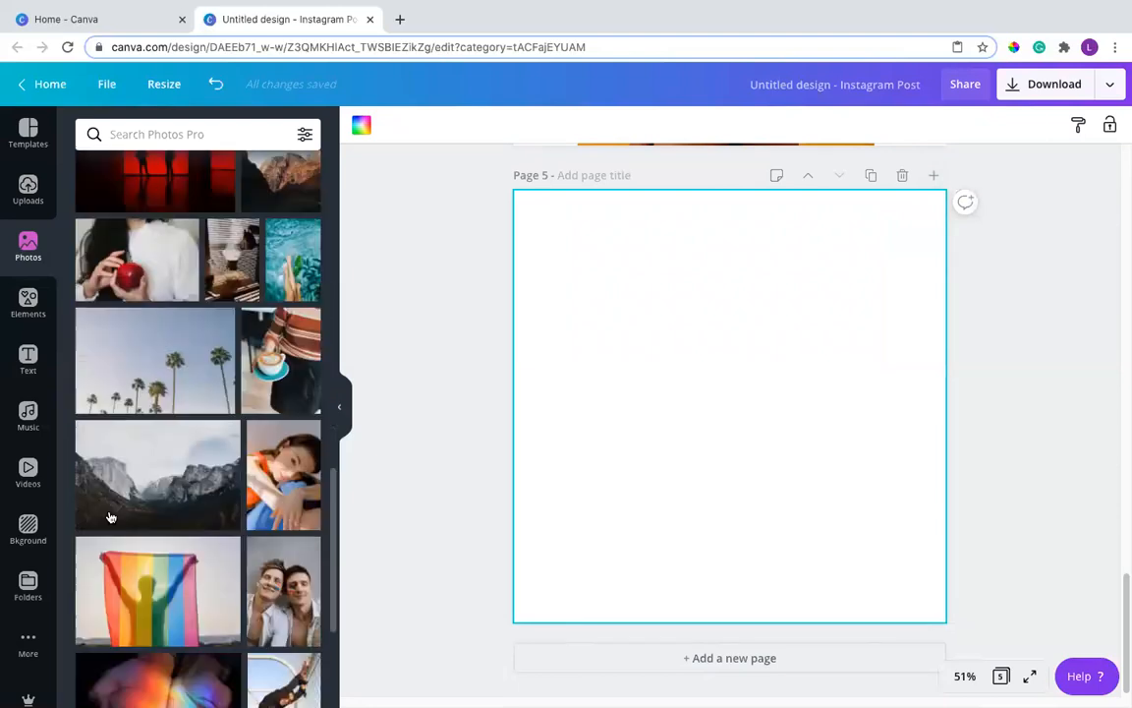
{"action": "scroll", "coordinate": [111, 518], "scroll_direction": "down", "scroll_amount": 2}
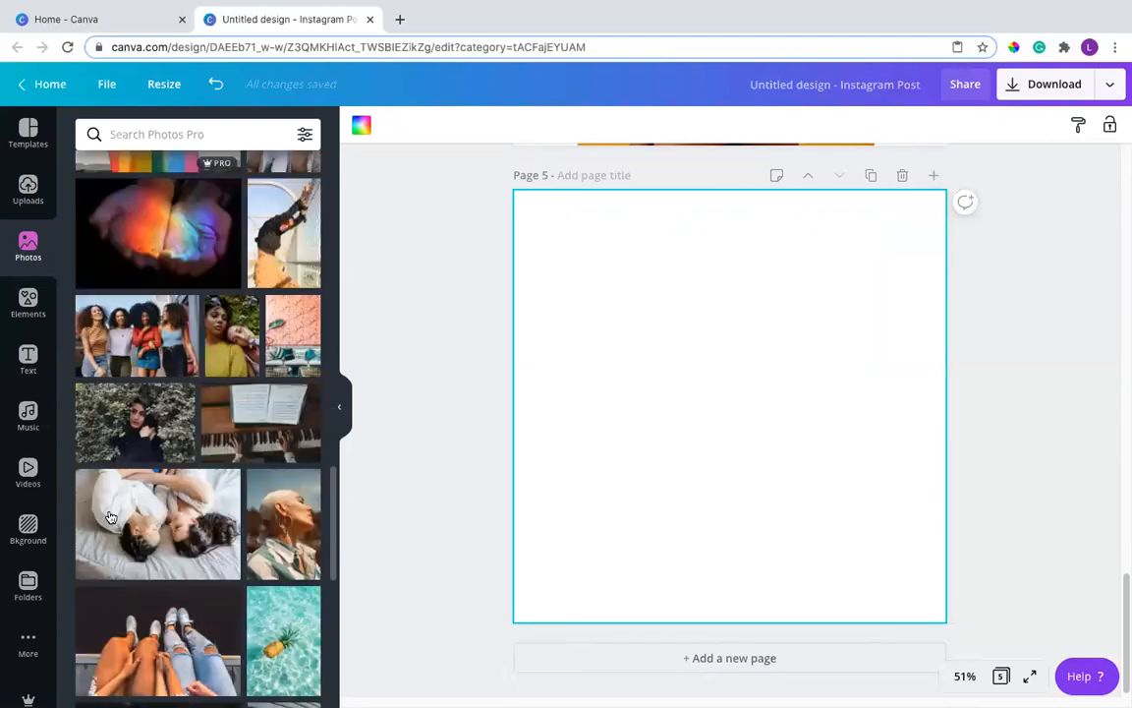
{"action": "scroll", "coordinate": [126, 576], "scroll_direction": "down", "scroll_amount": 5}
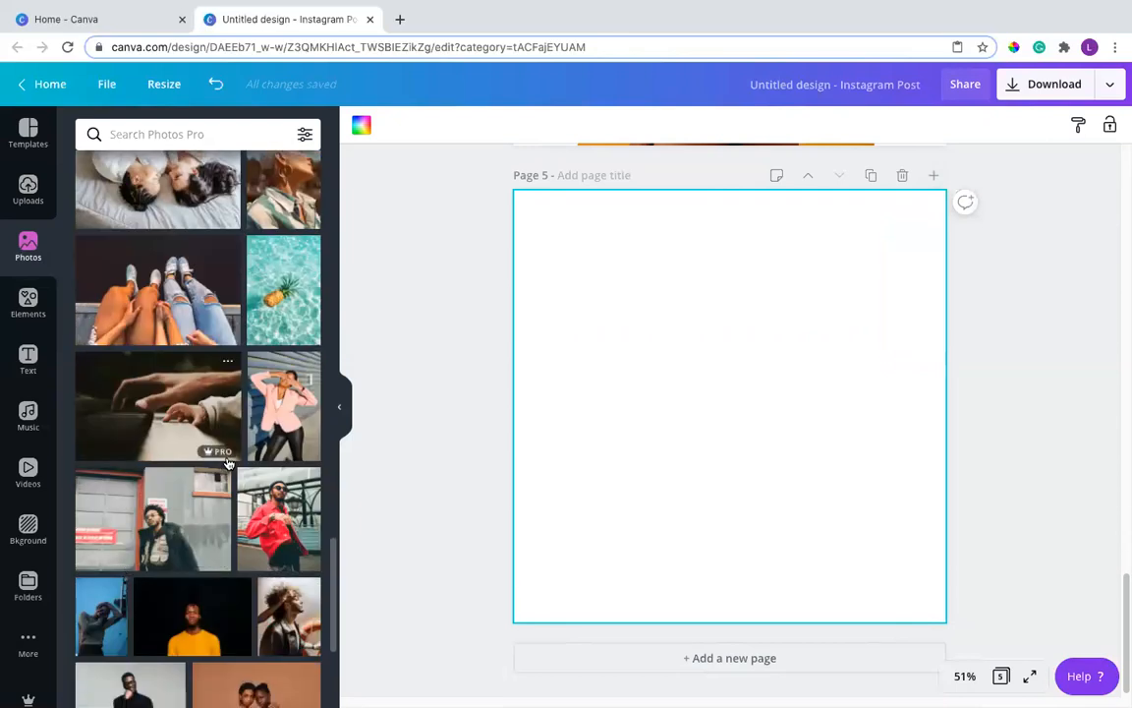
{"action": "left_click", "coordinate": [283, 405]}
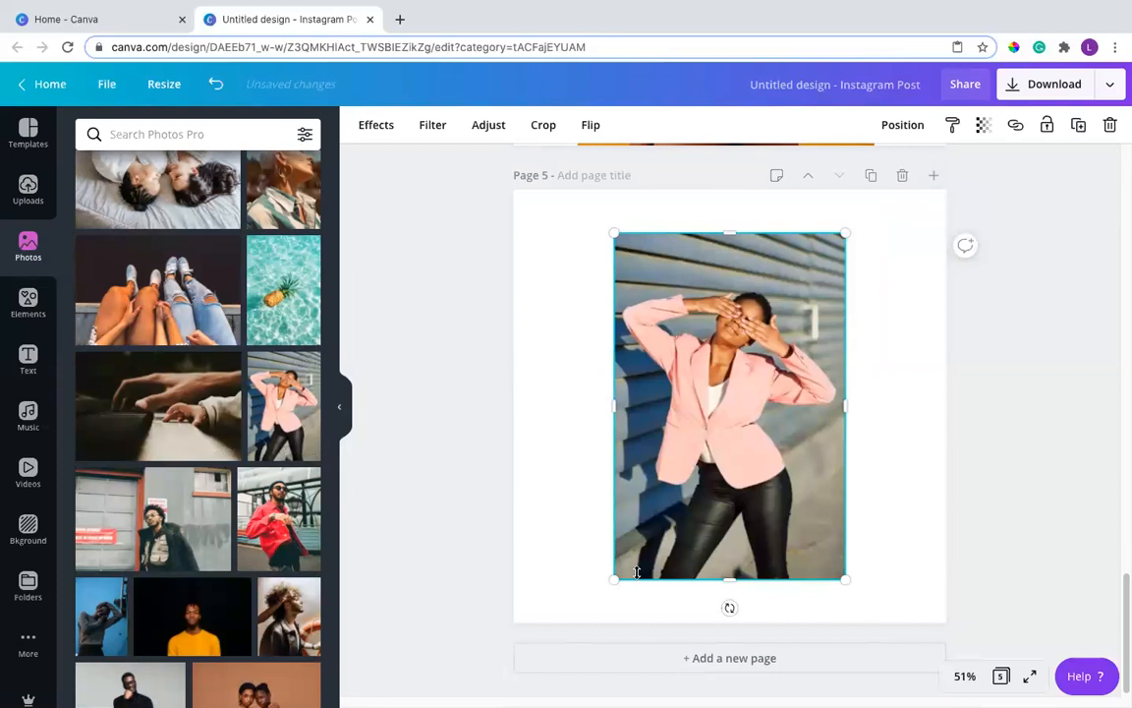
Step: Enlarge the pink blazer photo so it spans the full height of page 5
{"action": "left_click_drag", "start_coordinate": [614, 579], "coordinate": [580, 620]}
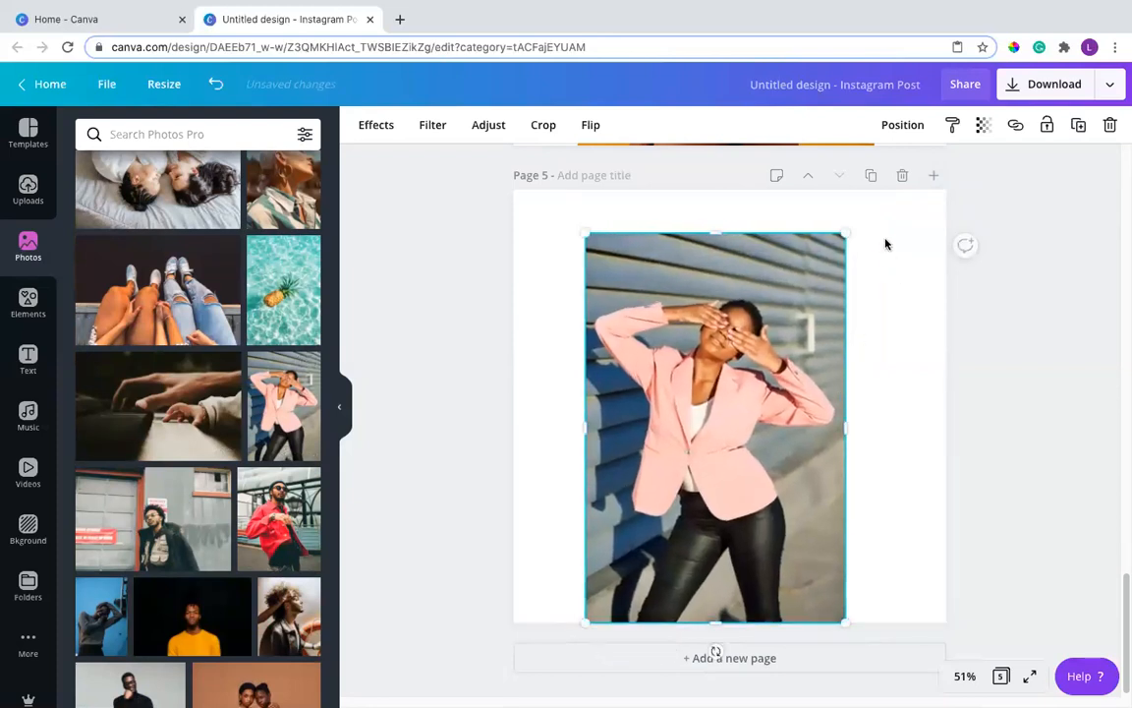
{"action": "left_click_drag", "start_coordinate": [855, 233], "coordinate": [904, 210]}
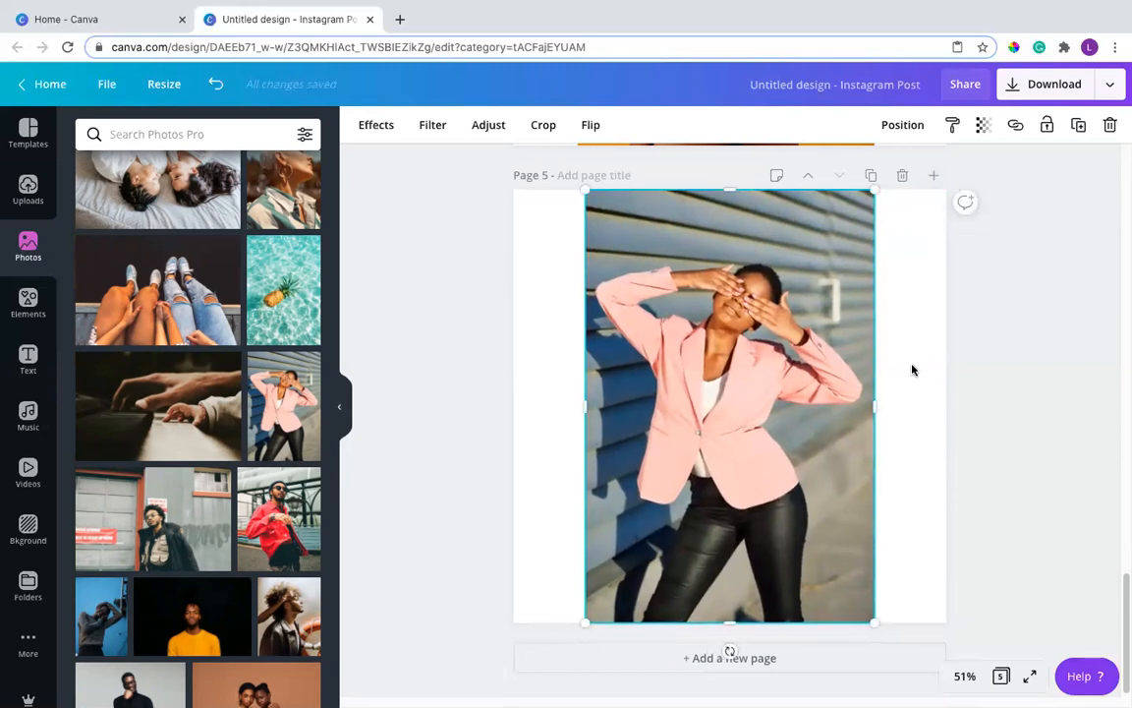
{"action": "left_click", "coordinate": [524, 331]}
Step: Remove the background from the pink blazer photo on page 5 and open the color choices for the page background
{"action": "left_click", "coordinate": [608, 334]}
{"action": "left_click", "coordinate": [375, 128]}
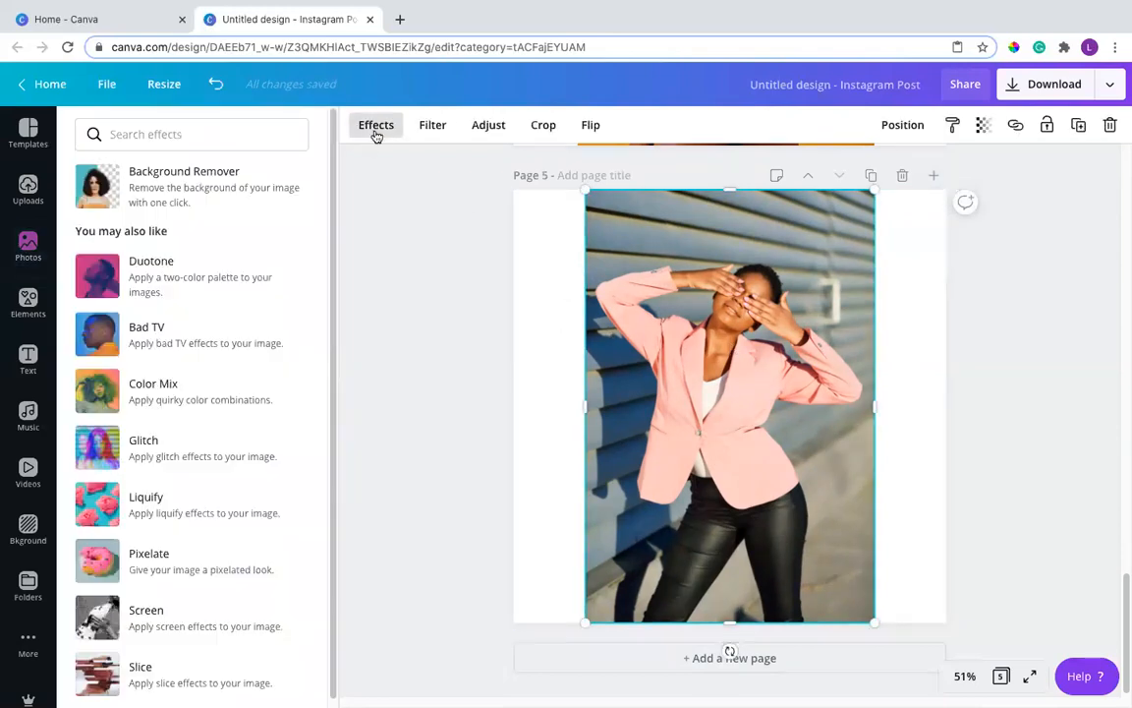
{"action": "left_click", "coordinate": [192, 188]}
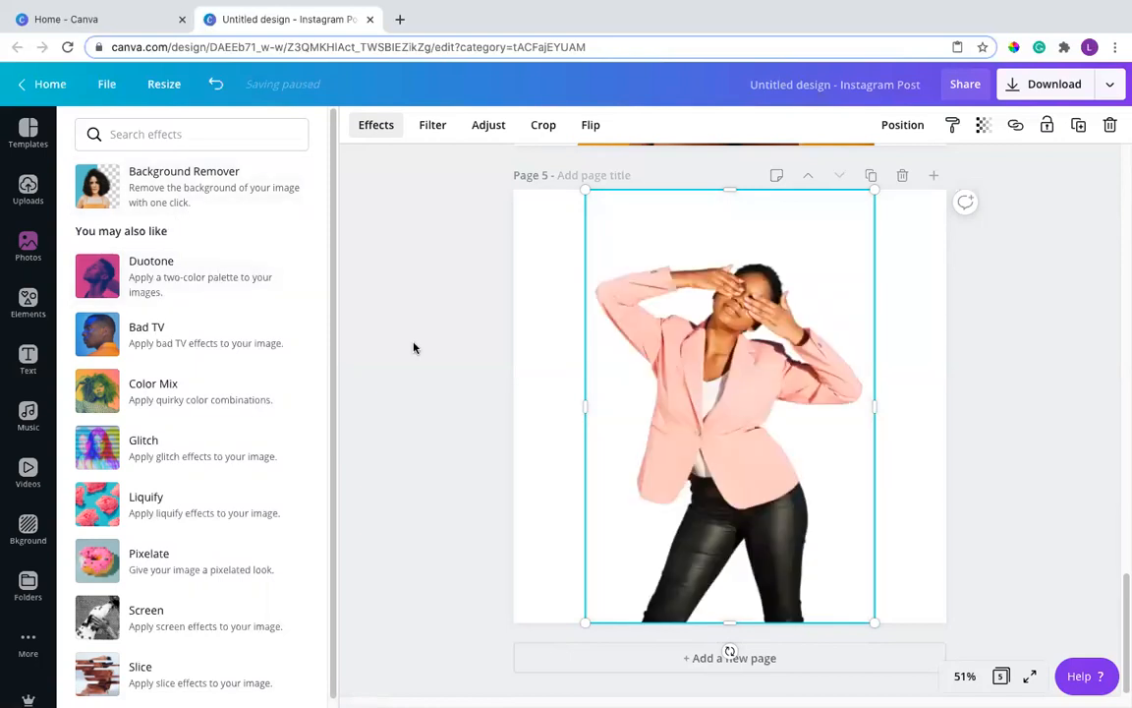
{"action": "left_click", "coordinate": [525, 425]}
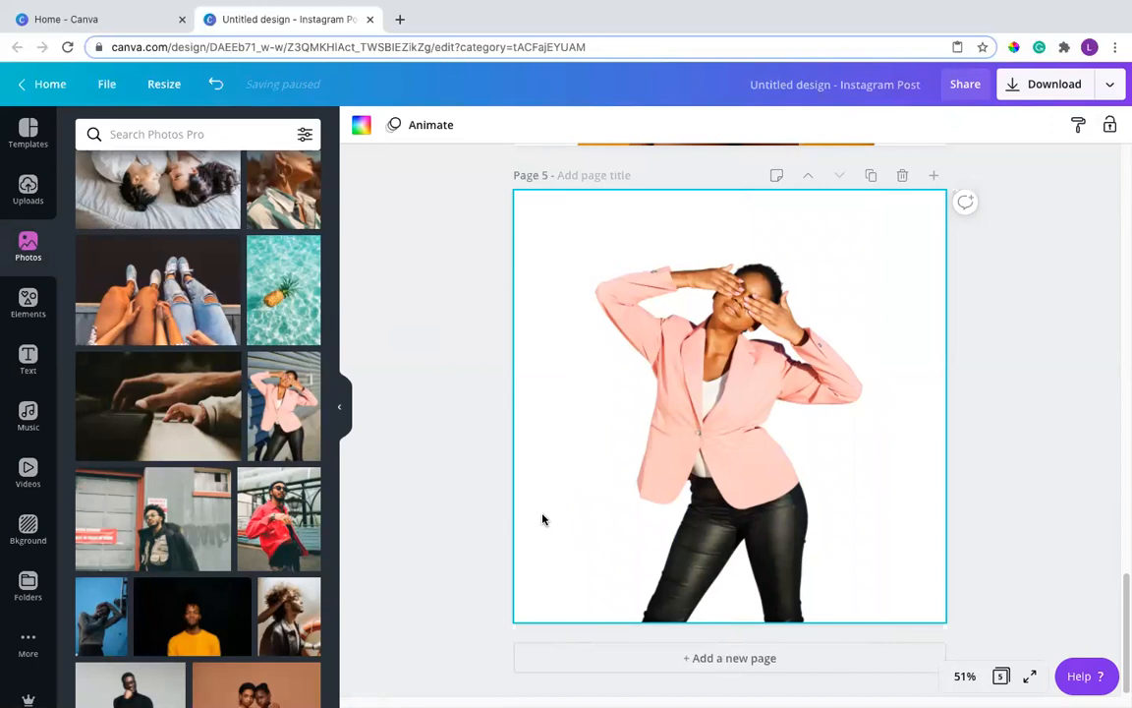
{"action": "left_click", "coordinate": [361, 124]}
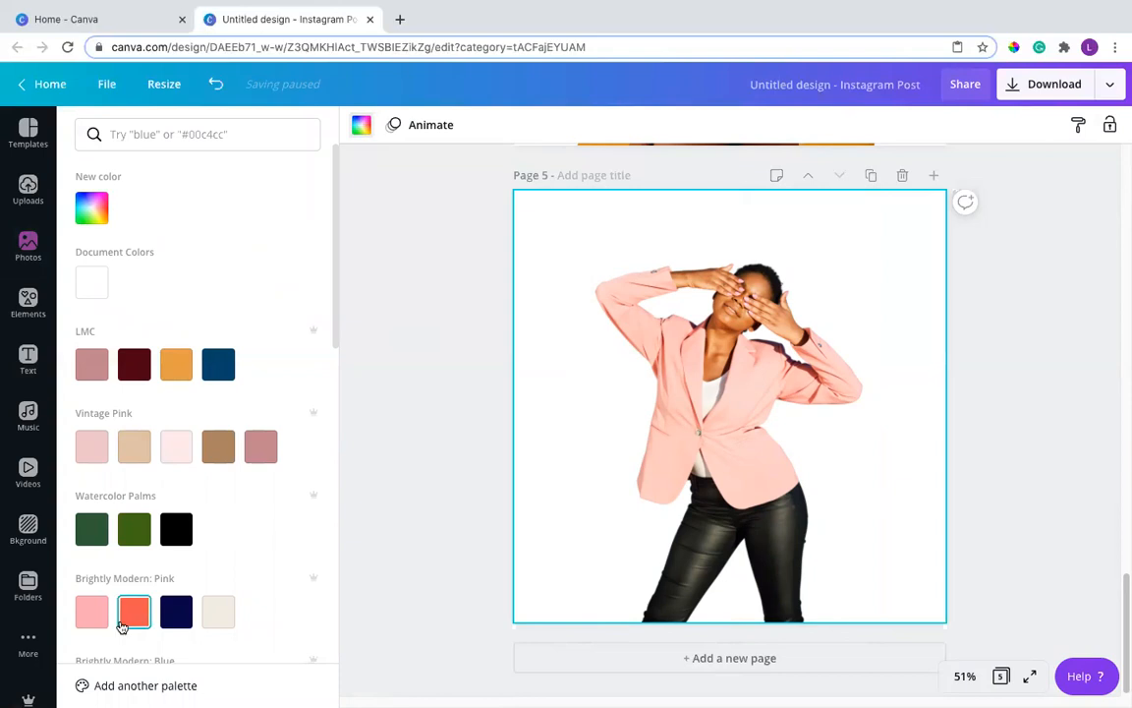
Step: Try the Brightly Modern: Pink coral and navy, Vintage Pink tan and LMC orange as page 5's background, returning to coral
{"action": "left_click", "coordinate": [135, 611]}
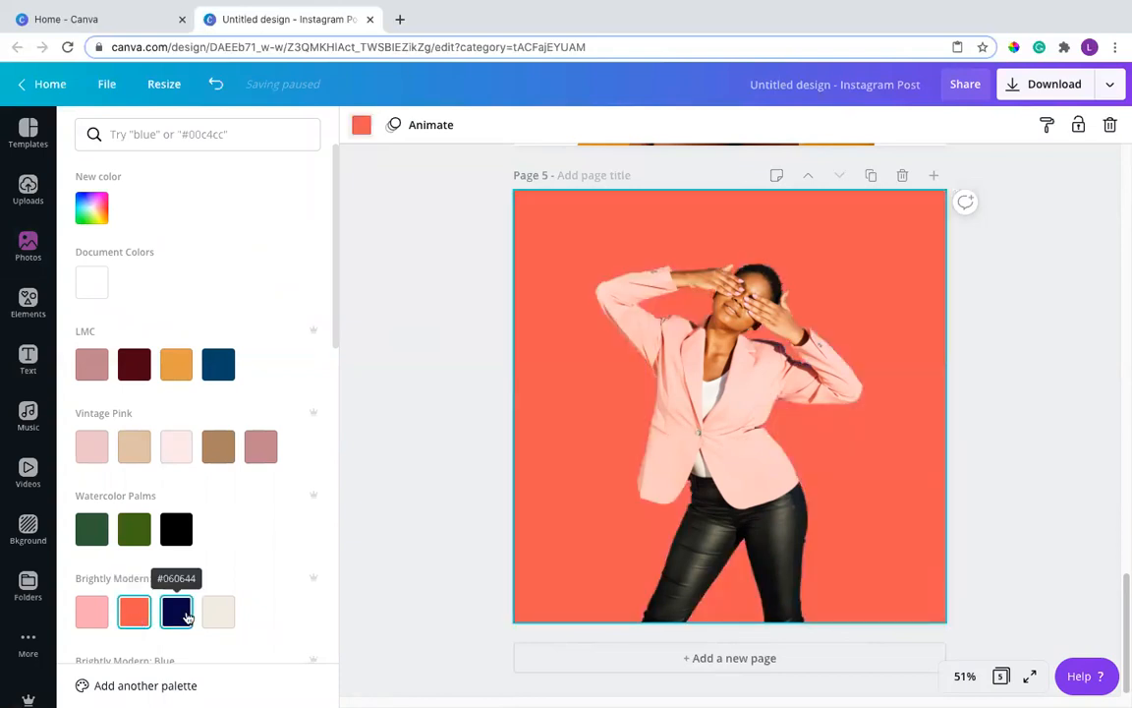
{"action": "left_click", "coordinate": [184, 614]}
{"action": "left_click", "coordinate": [132, 448]}
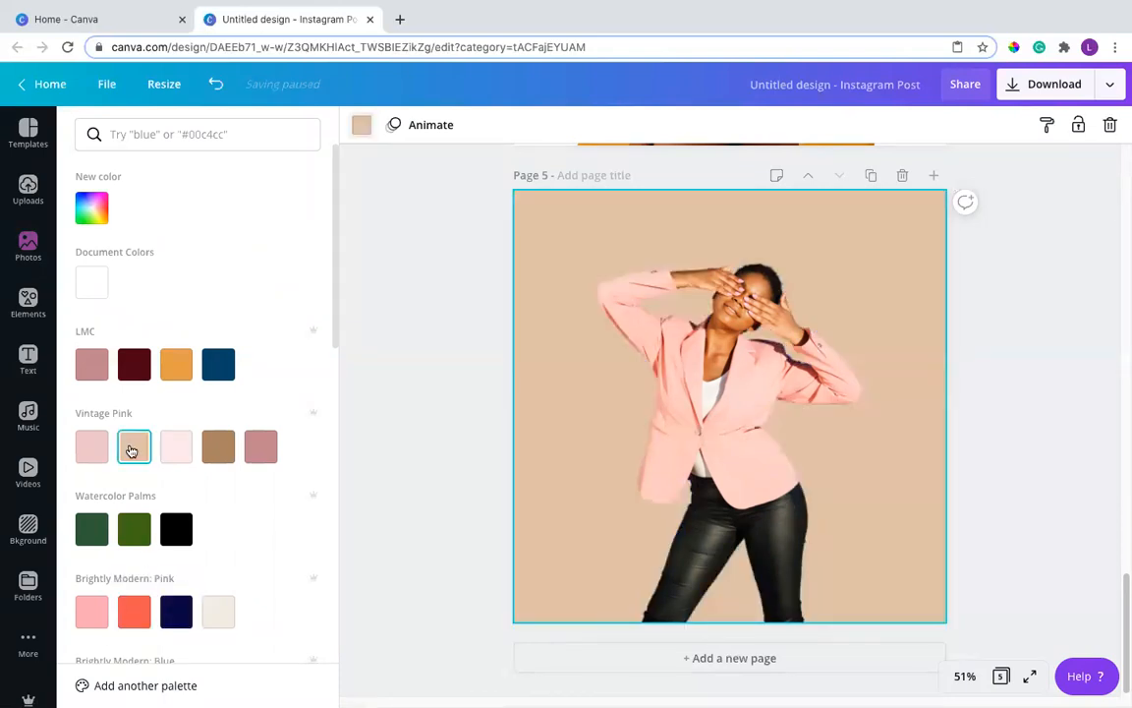
{"action": "left_click", "coordinate": [180, 362]}
{"action": "scroll", "coordinate": [147, 496], "scroll_direction": "down", "scroll_amount": 2}
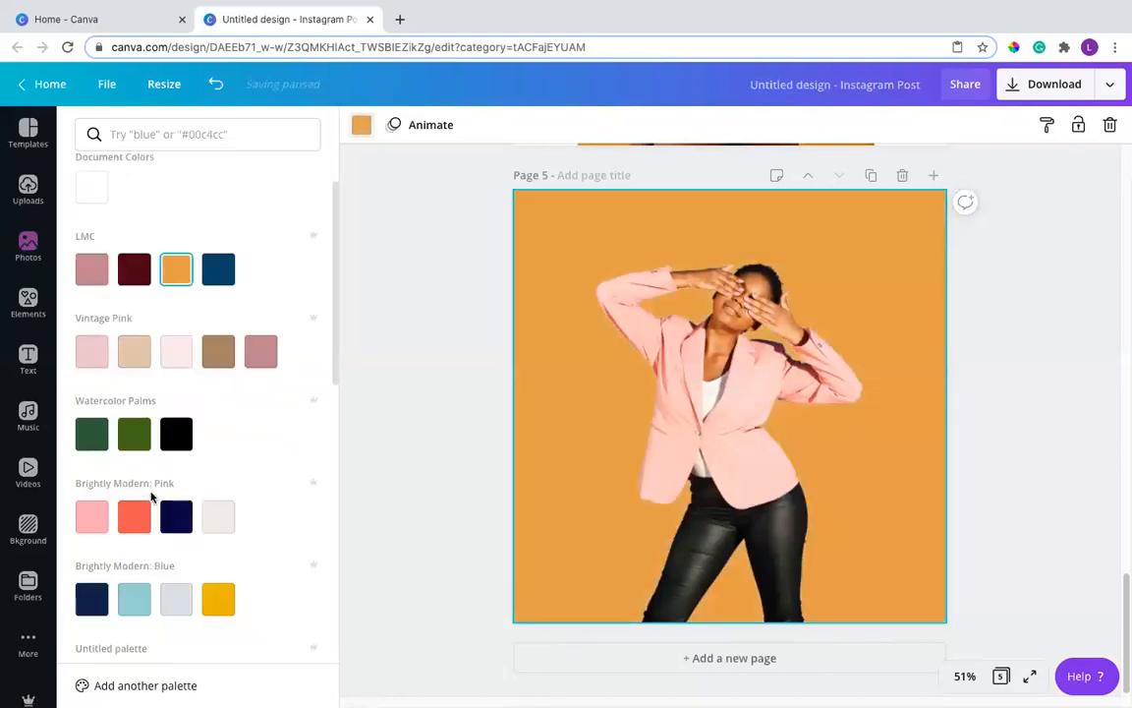
{"action": "left_click", "coordinate": [135, 491]}
Step: Try the Canopy Wellness light blue and golden yellow and the Spring Day coral red as page 5's background color
{"action": "scroll", "coordinate": [123, 531], "scroll_direction": "down", "scroll_amount": 2}
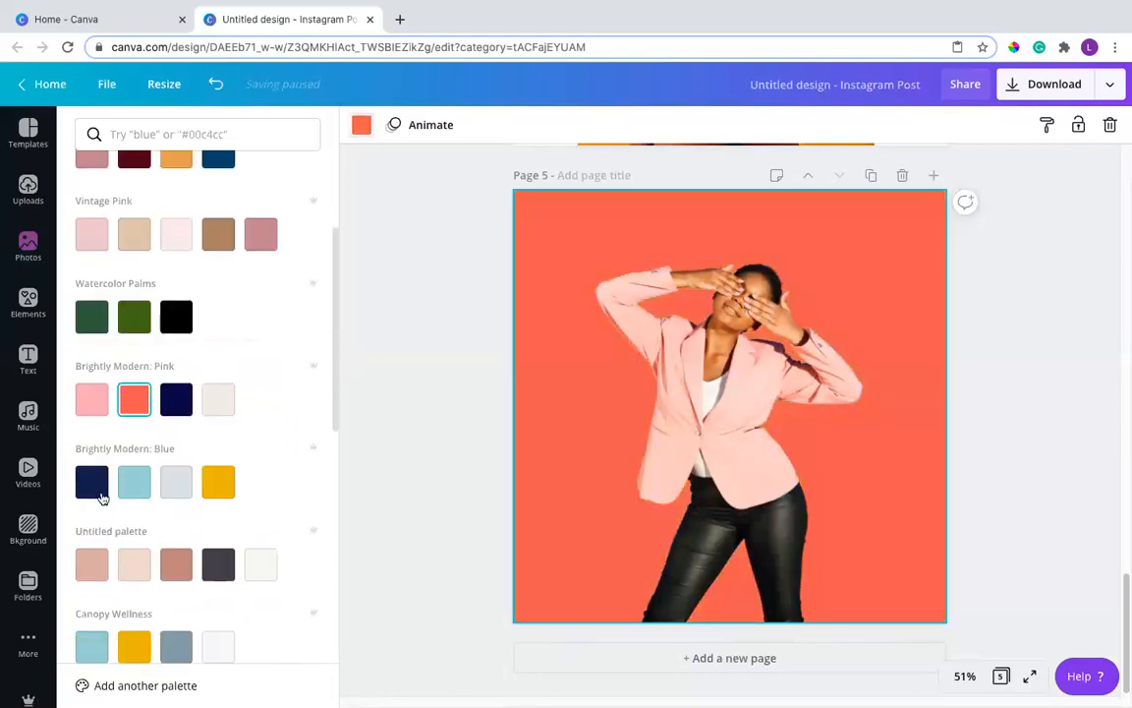
{"action": "scroll", "coordinate": [207, 565], "scroll_direction": "down", "scroll_amount": 2}
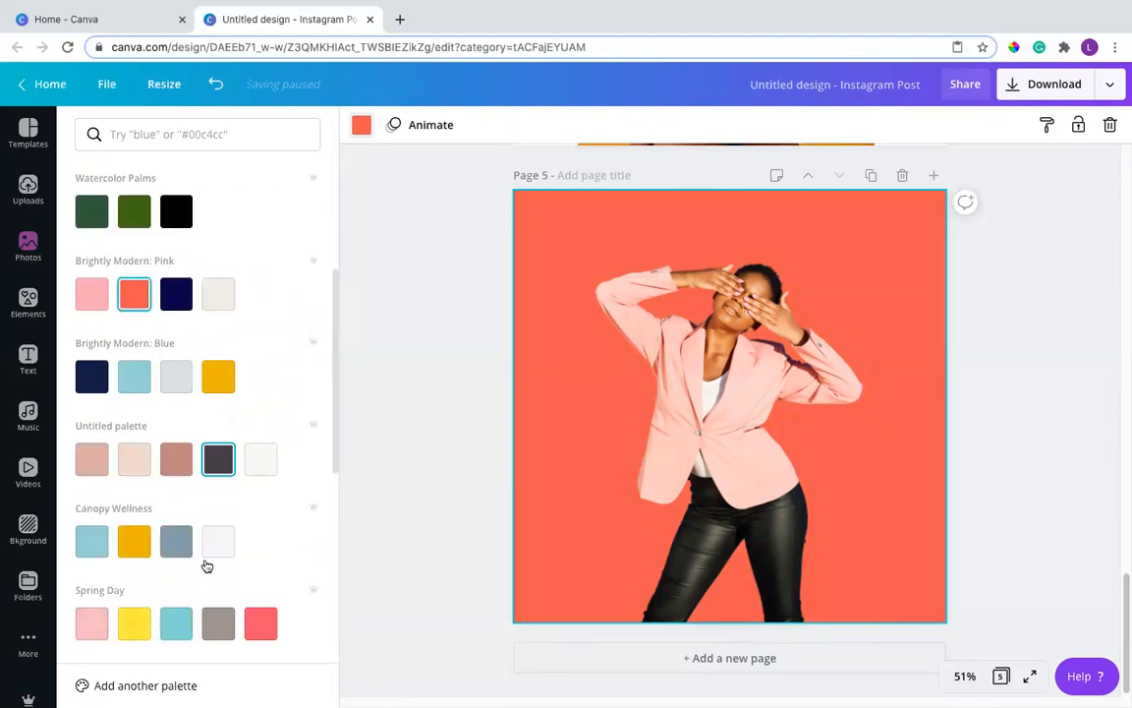
{"action": "left_click", "coordinate": [92, 540]}
{"action": "left_click", "coordinate": [129, 546]}
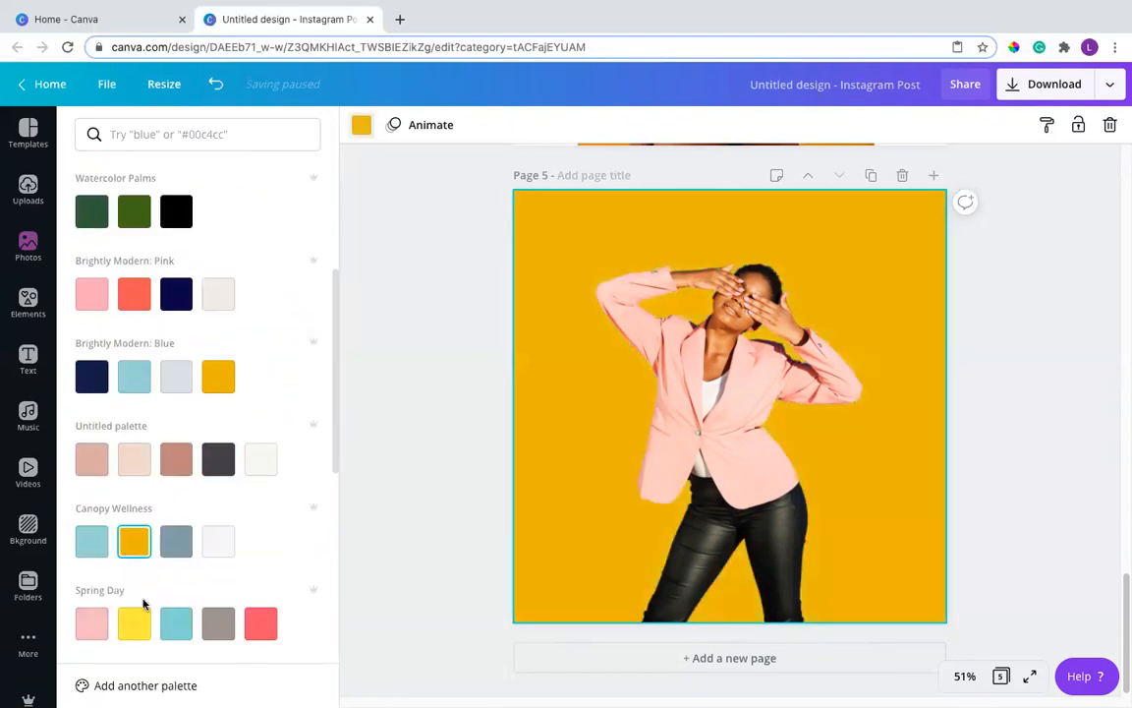
{"action": "scroll", "coordinate": [144, 604], "scroll_direction": "down", "scroll_amount": 1}
{"action": "left_click", "coordinate": [246, 603]}
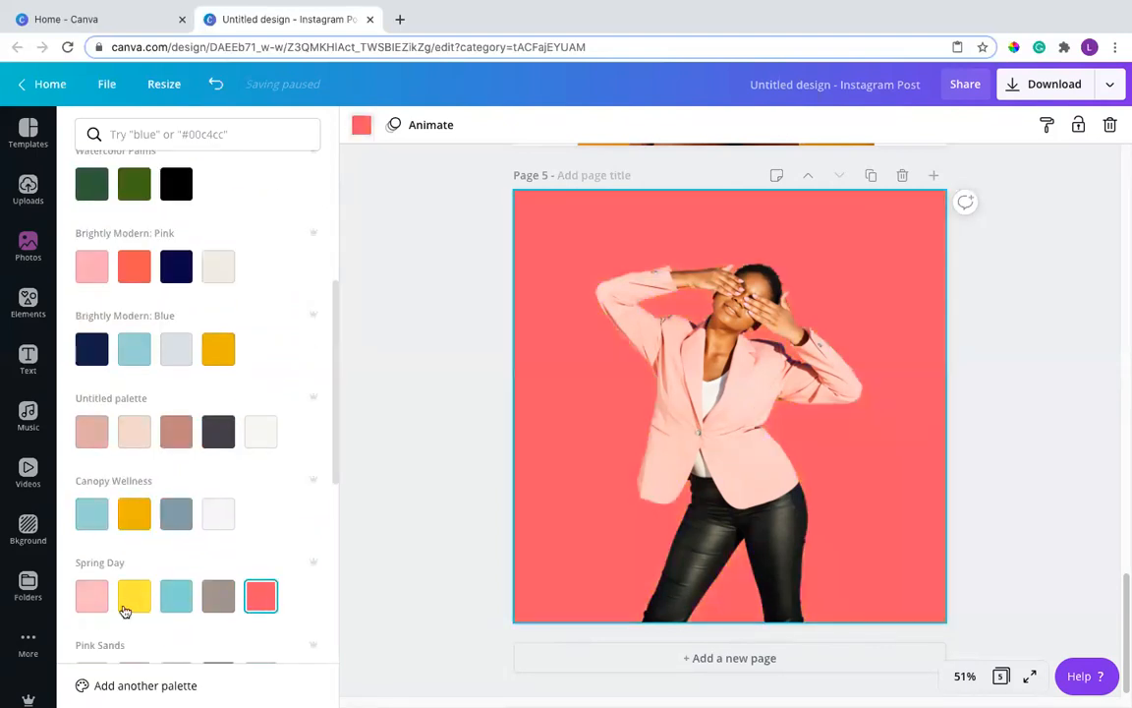
Step: Try the medium teal and dark teal from the Real Connection Ministry palette as page 5's background color
{"action": "scroll", "coordinate": [101, 606], "scroll_direction": "down", "scroll_amount": 1}
{"action": "scroll", "coordinate": [169, 579], "scroll_direction": "down", "scroll_amount": 4}
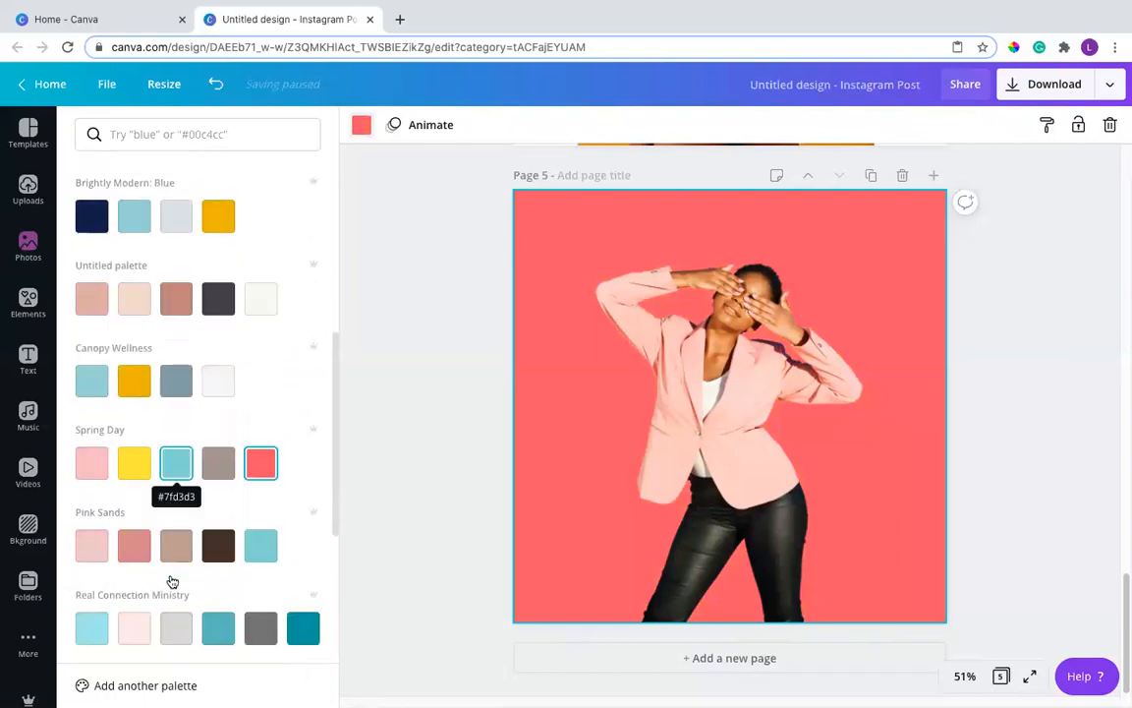
{"action": "left_click", "coordinate": [227, 519]}
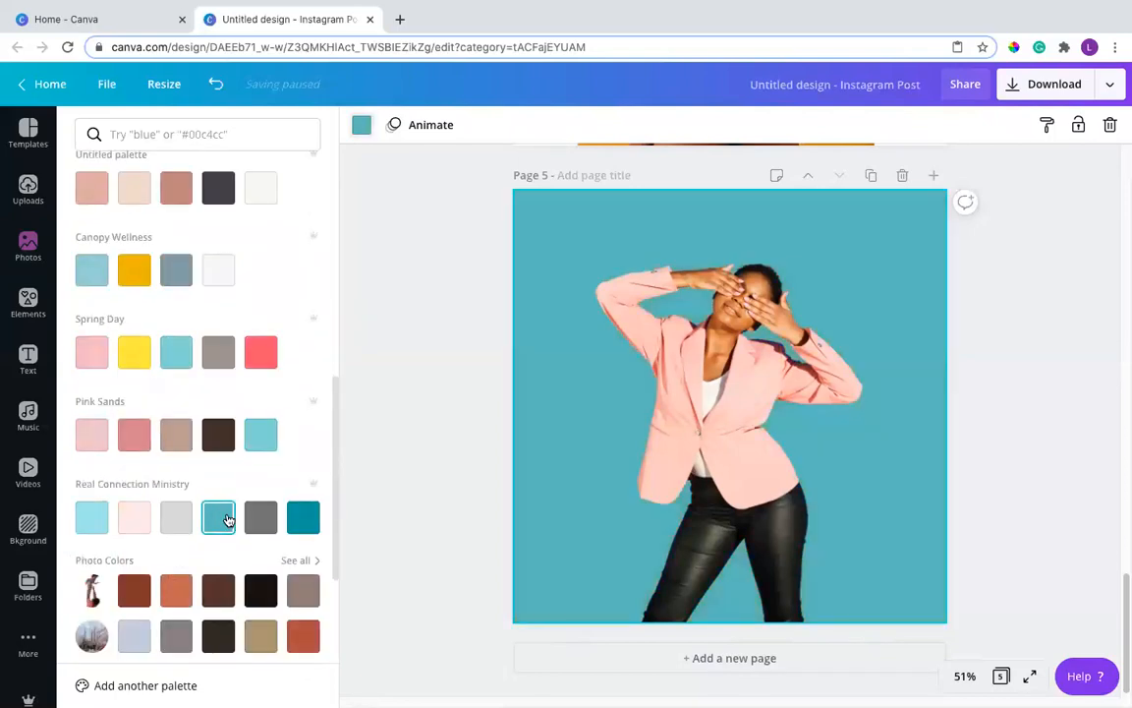
{"action": "left_click", "coordinate": [311, 524]}
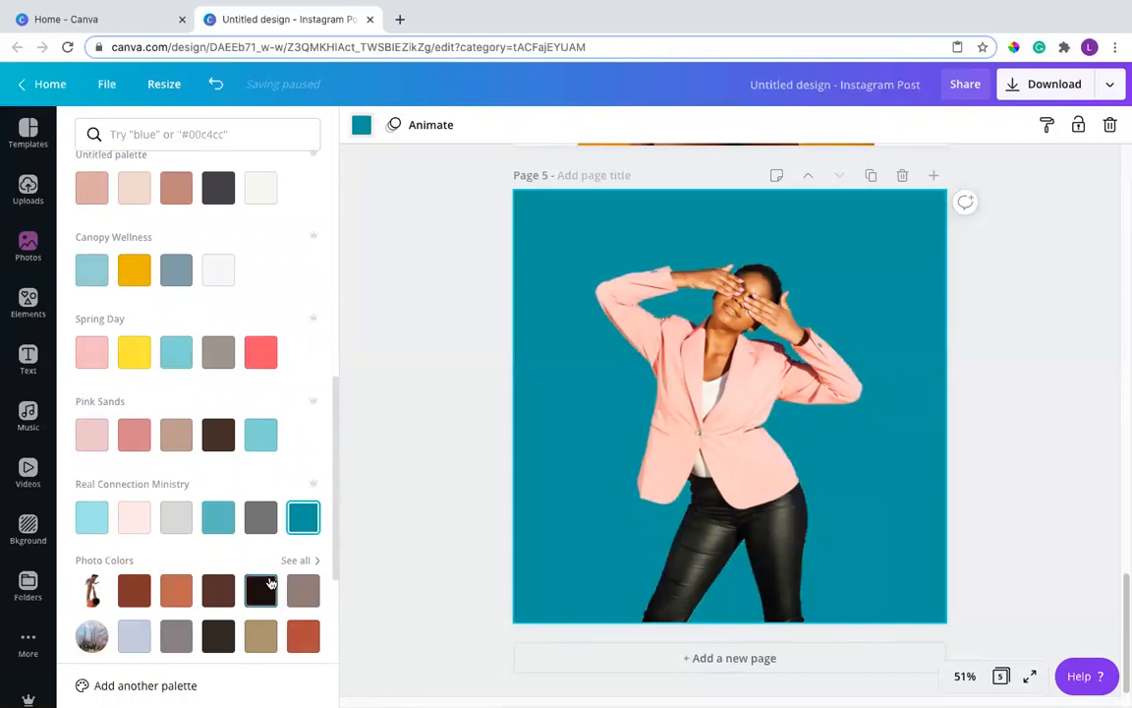
{"action": "scroll", "coordinate": [261, 551], "scroll_direction": "down", "scroll_amount": 4}
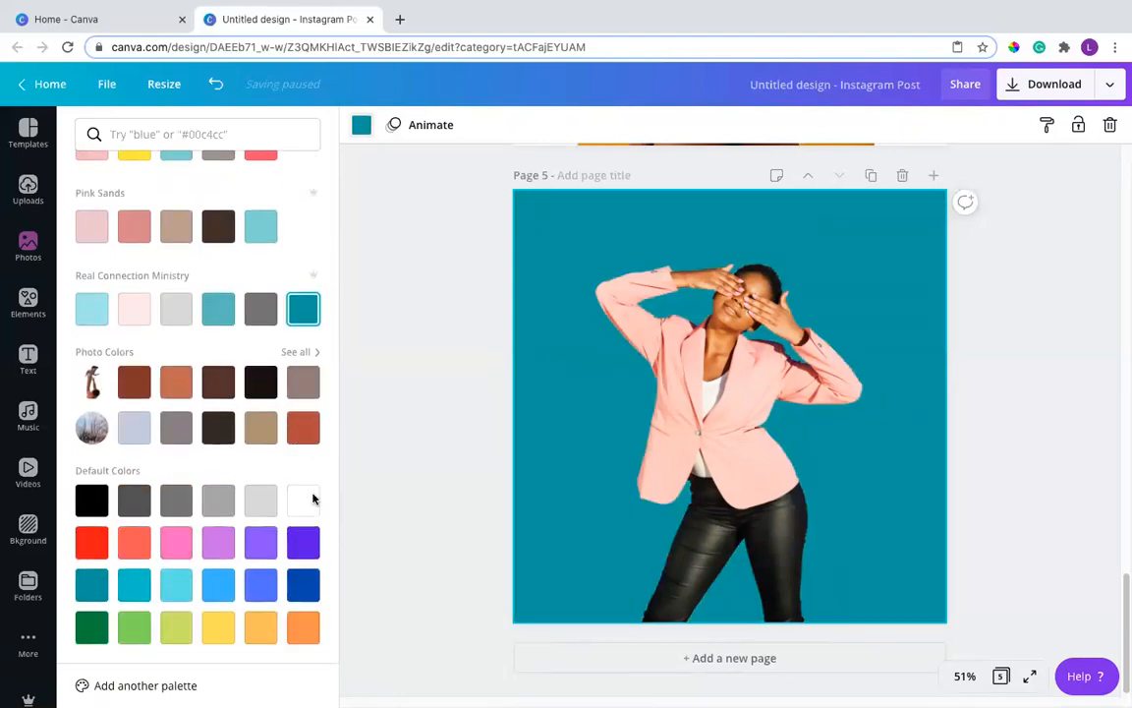
{"action": "scroll", "coordinate": [307, 483], "scroll_direction": "up", "scroll_amount": 1}
Step: Try the rust, peach, pale pink, black and dark gray photo colors as page 5's background, returning to rust
{"action": "left_click", "coordinate": [303, 458]}
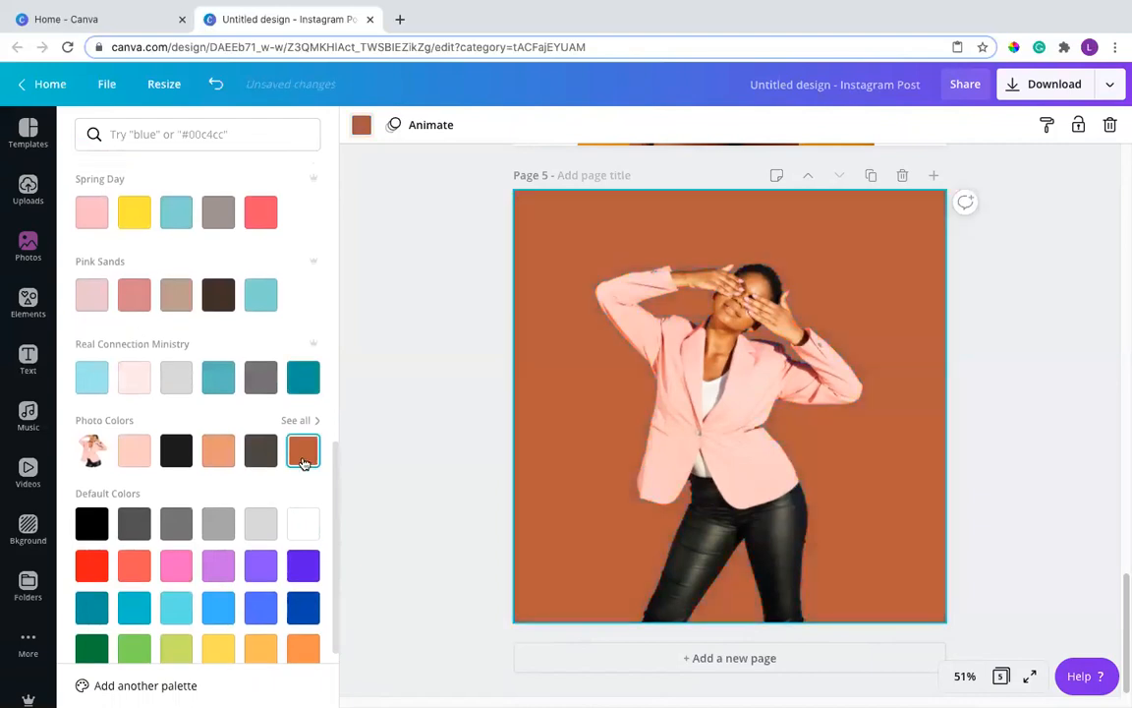
{"action": "left_click", "coordinate": [219, 456]}
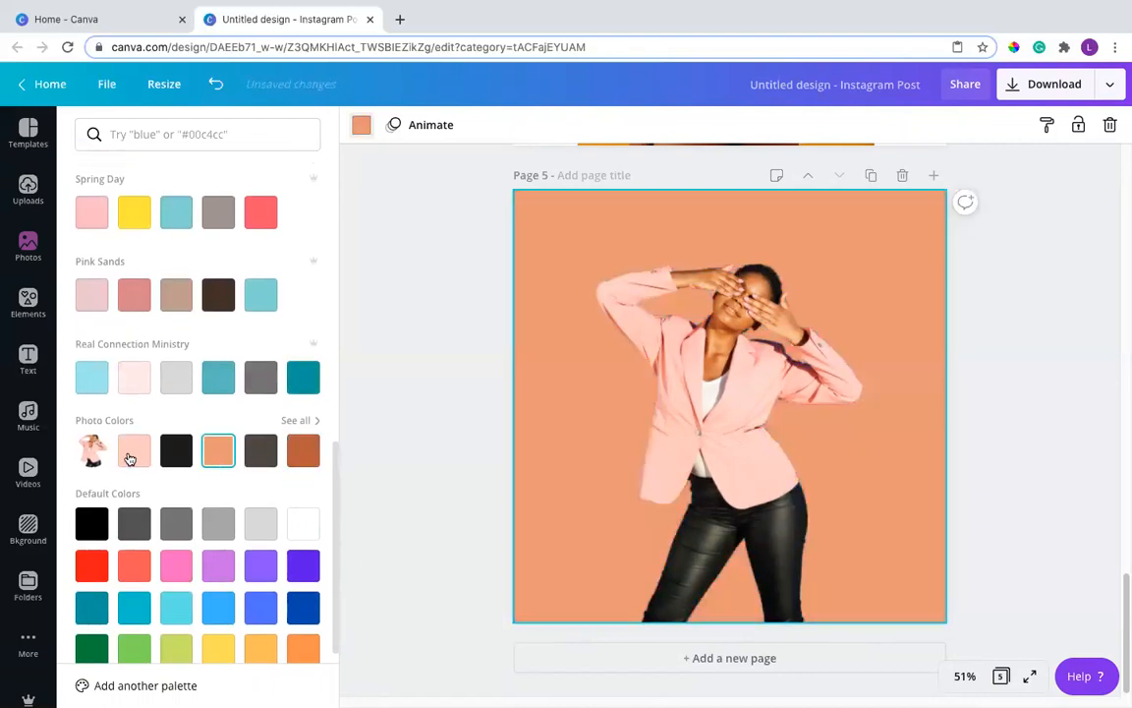
{"action": "left_click", "coordinate": [133, 450]}
{"action": "left_click", "coordinate": [182, 460]}
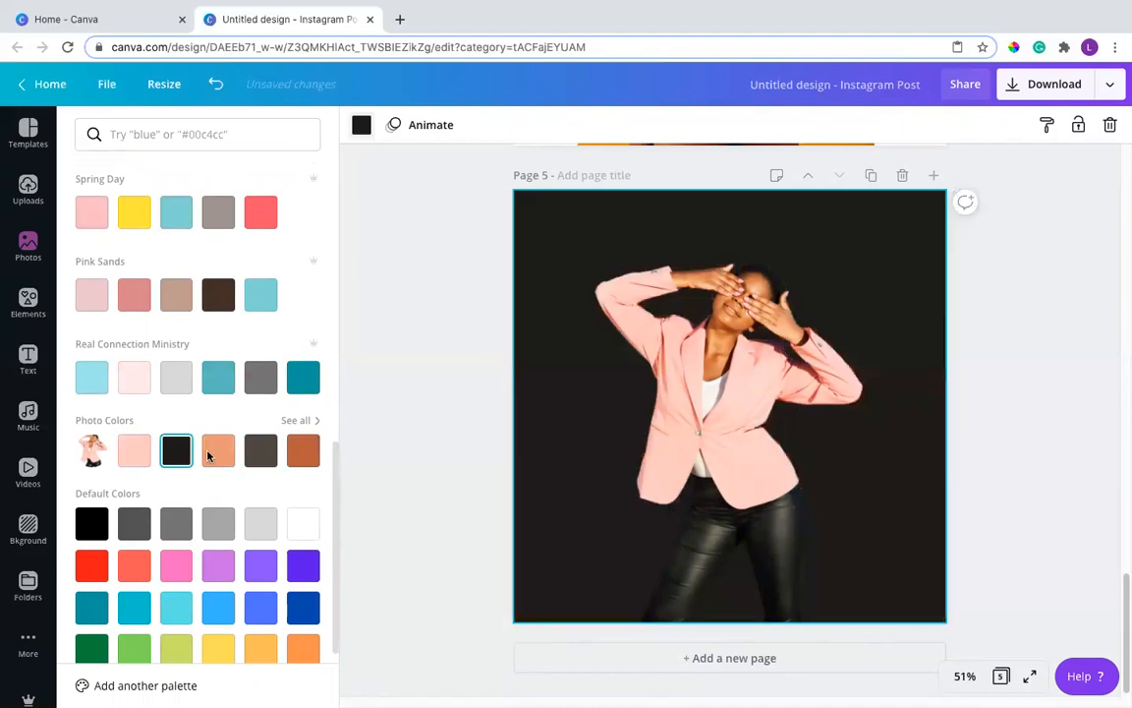
{"action": "left_click", "coordinate": [258, 457]}
{"action": "left_click", "coordinate": [307, 462]}
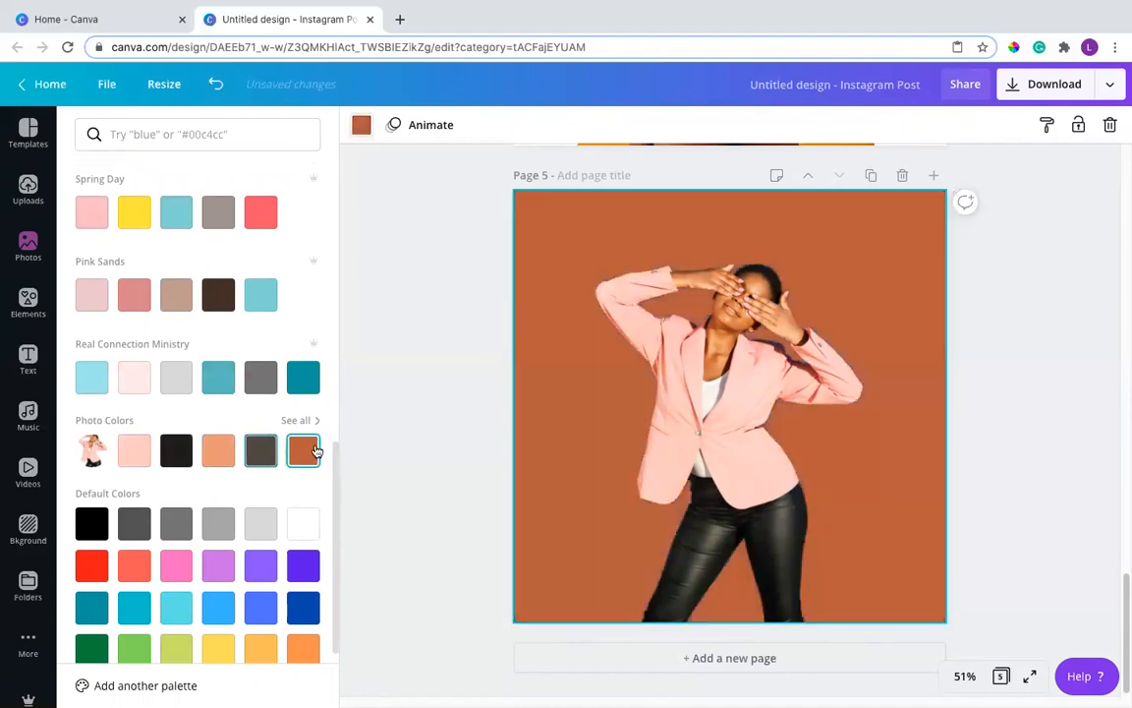
Step: Set page 5's background to the dark teal from the Real Connection Ministry palette
{"action": "left_click", "coordinate": [303, 376]}
{"action": "scroll", "coordinate": [258, 227], "scroll_direction": "up", "scroll_amount": 3}
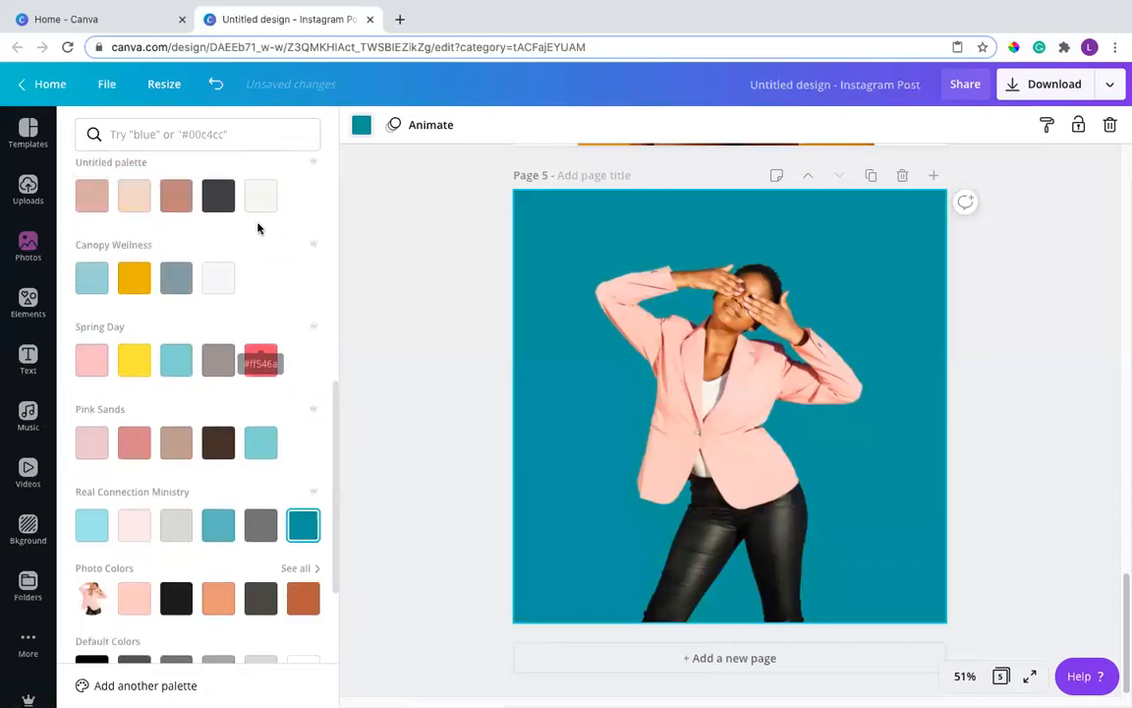
{"action": "scroll", "coordinate": [644, 299], "scroll_direction": "up", "scroll_amount": 5}
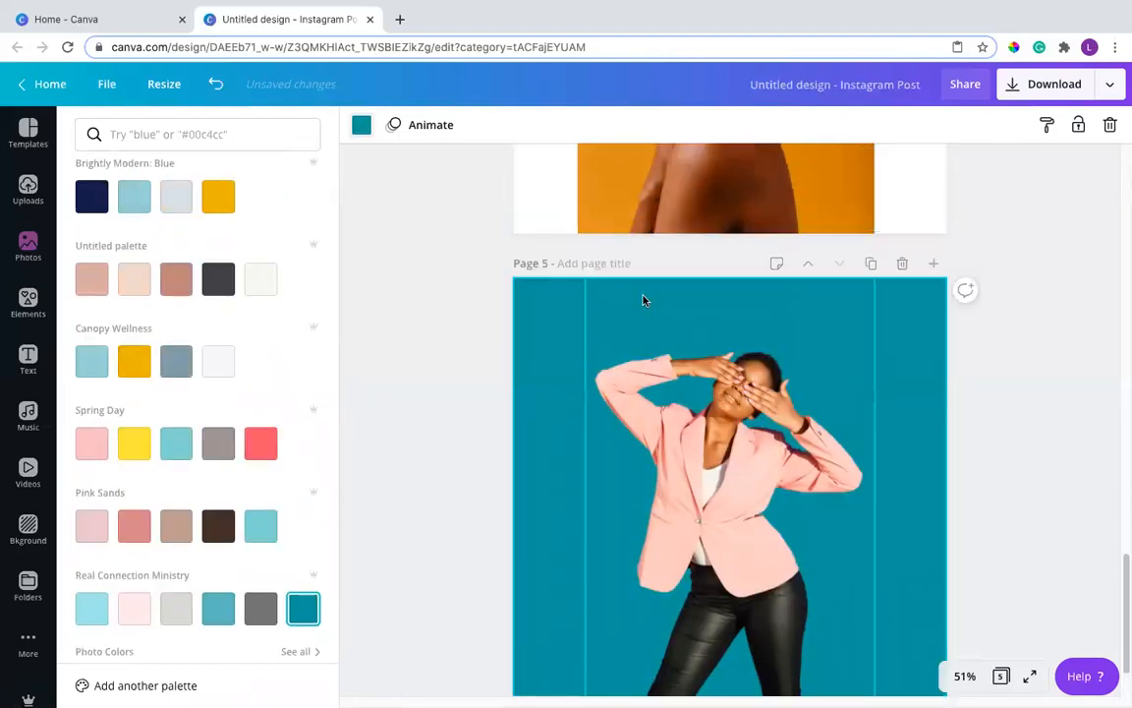
{"action": "scroll", "coordinate": [643, 300], "scroll_direction": "up", "scroll_amount": 5}
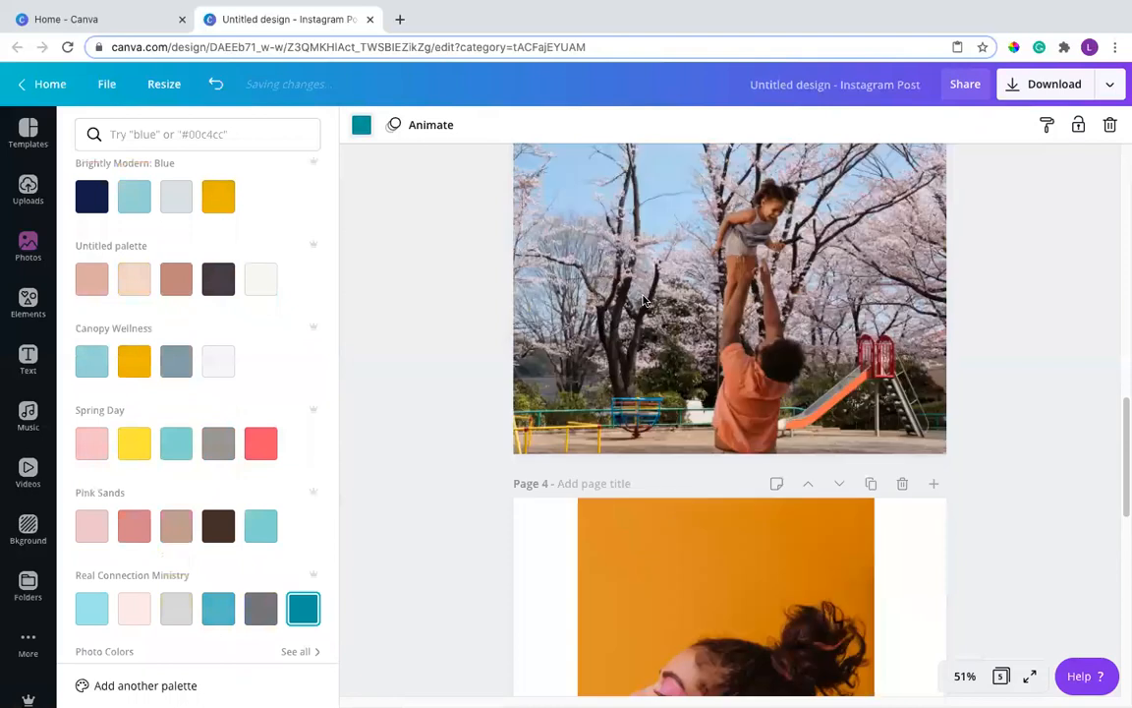